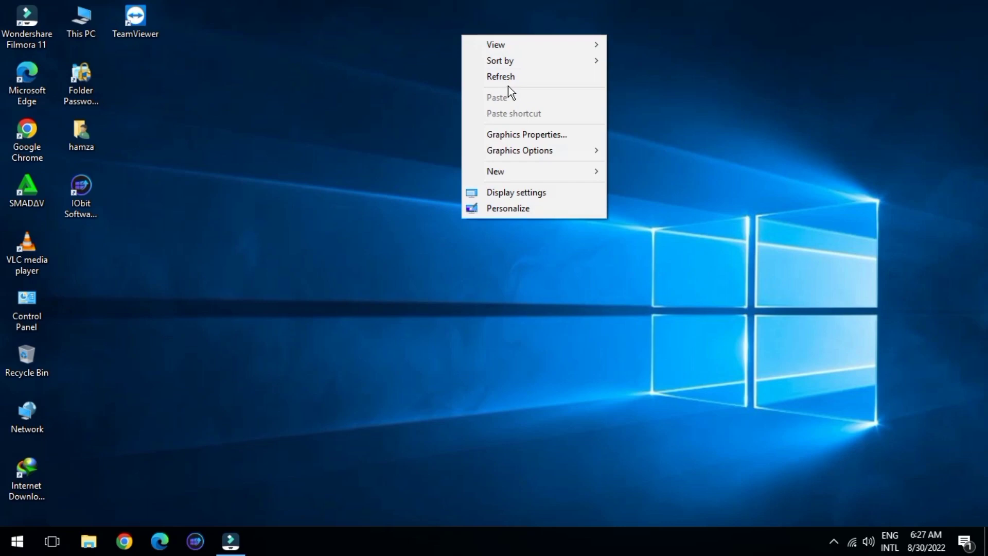
click(507, 83)
right_click(507, 81)
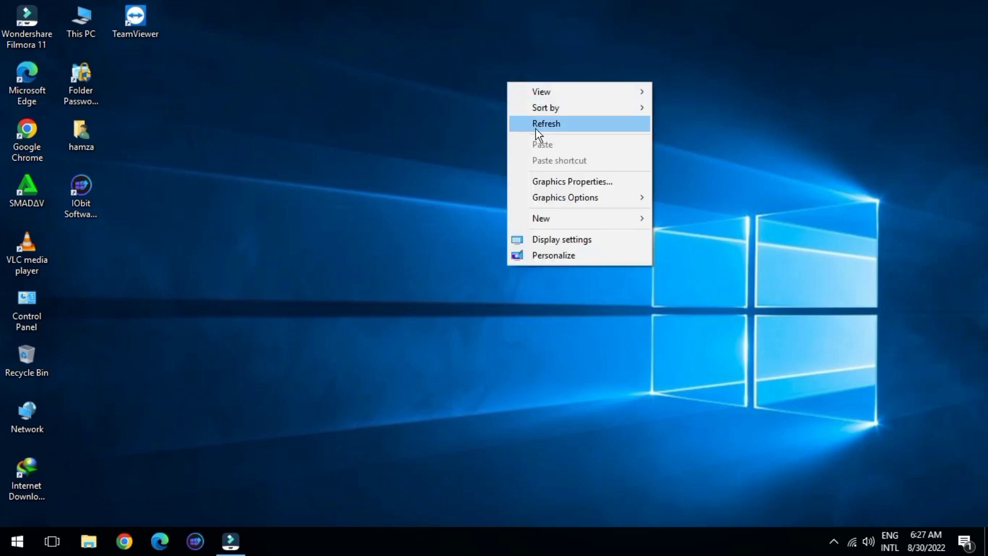
click(536, 129)
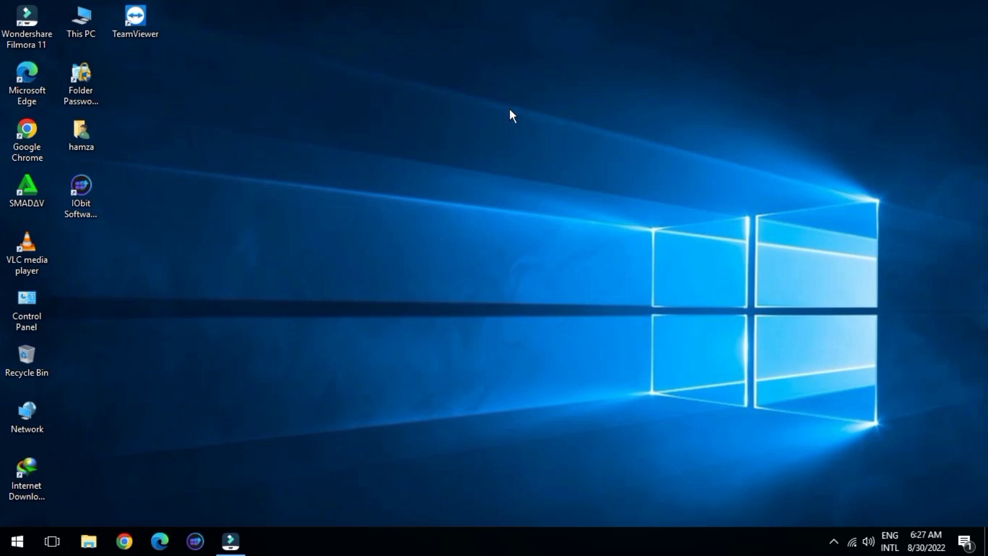
right_click(409, 66)
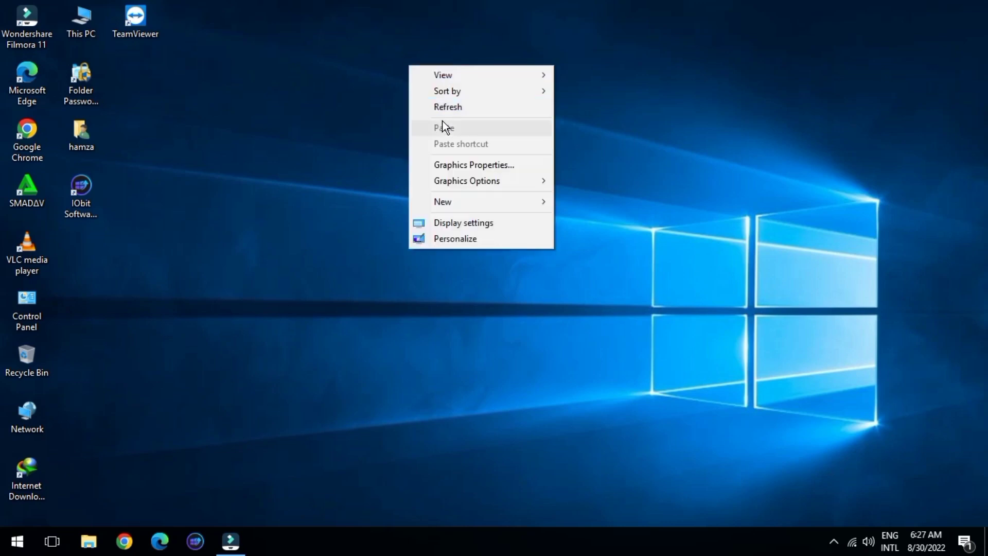
click(439, 113)
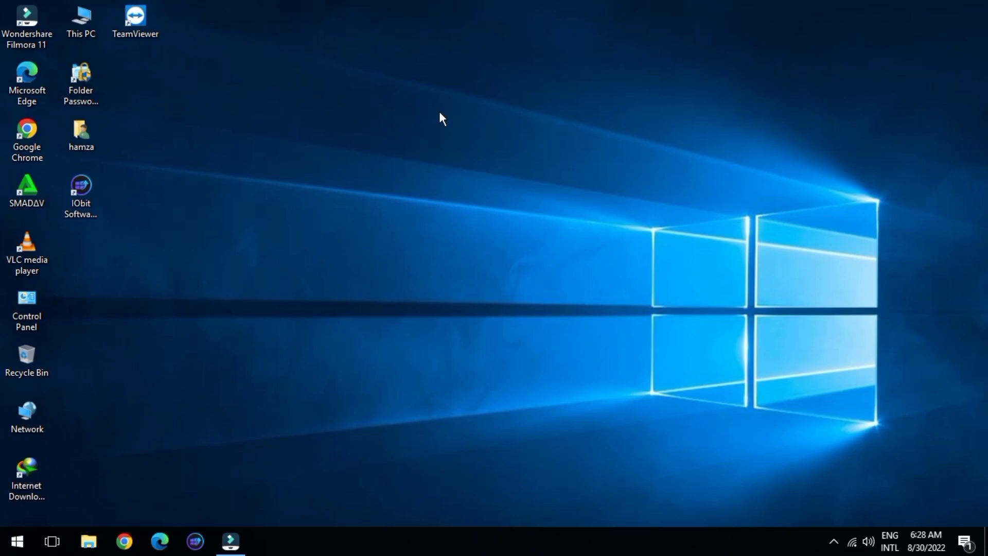
right_click(420, 66)
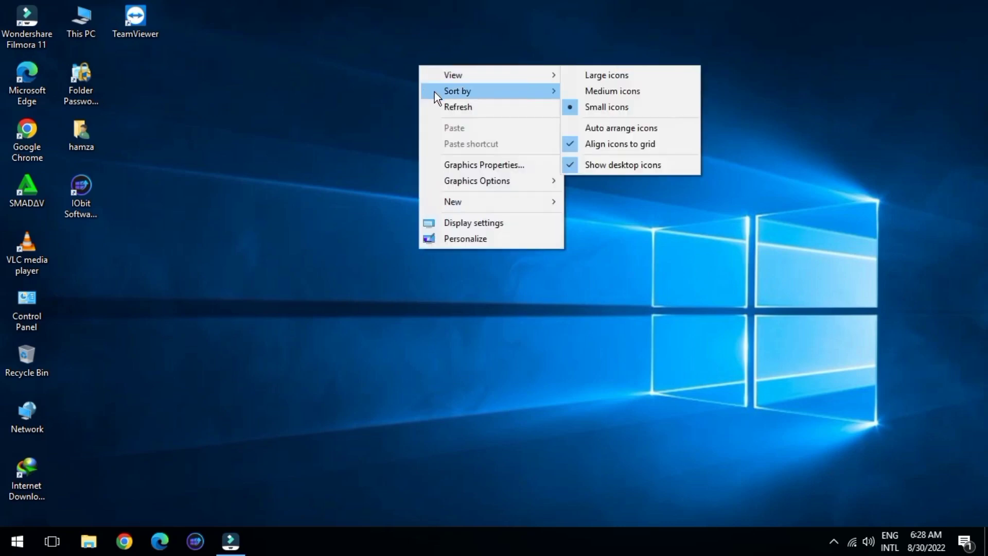
click(443, 108)
right_click(442, 104)
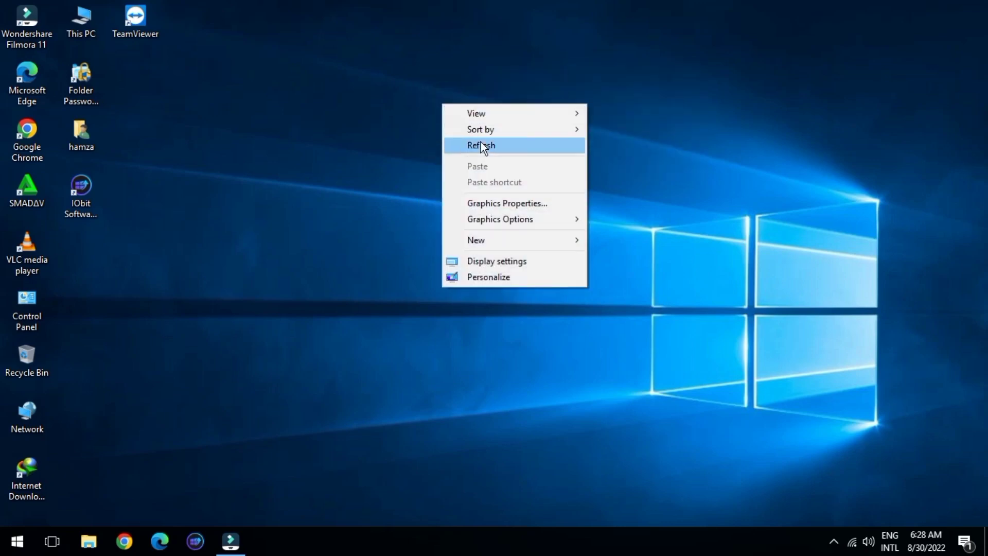
click(480, 141)
right_click(479, 140)
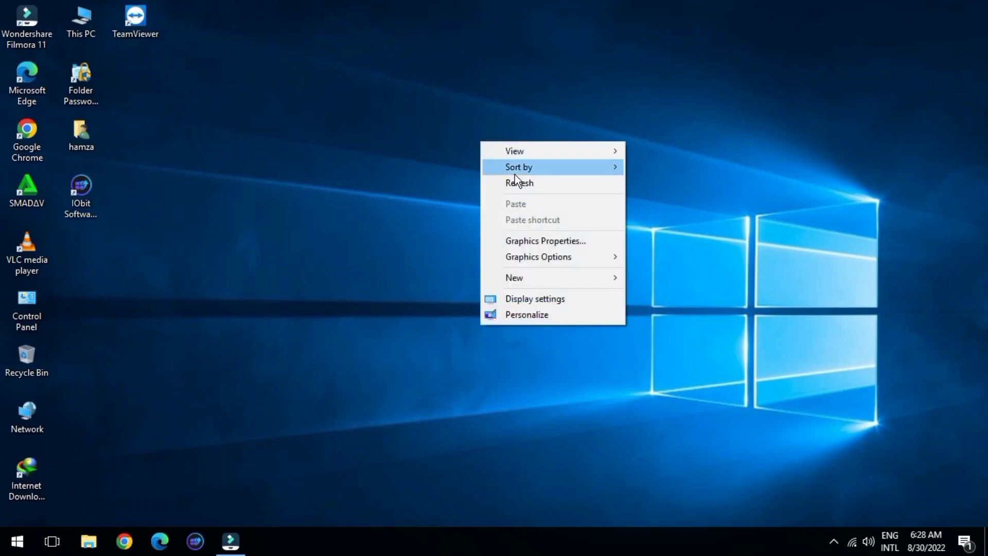
click(518, 183)
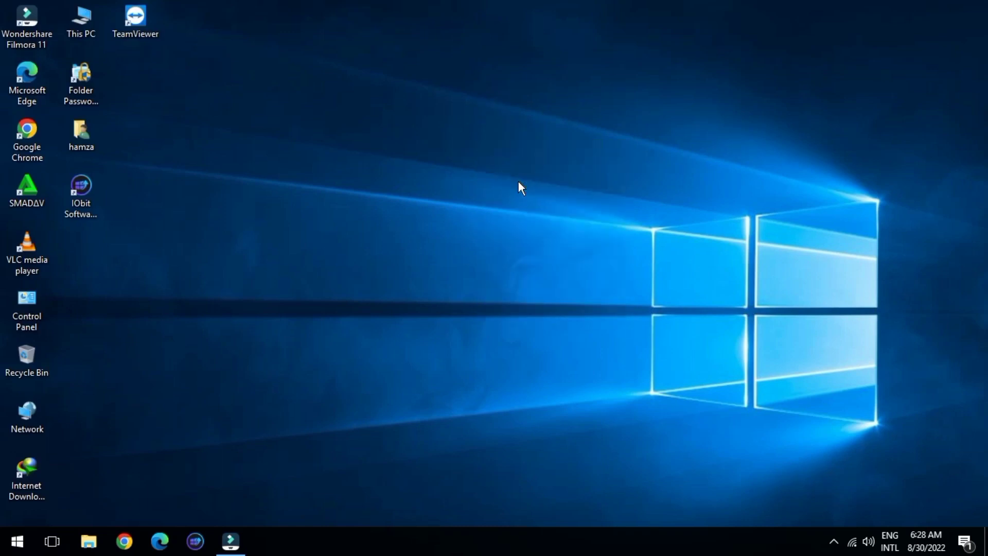
right_click(453, 91)
click(475, 128)
right_click(476, 128)
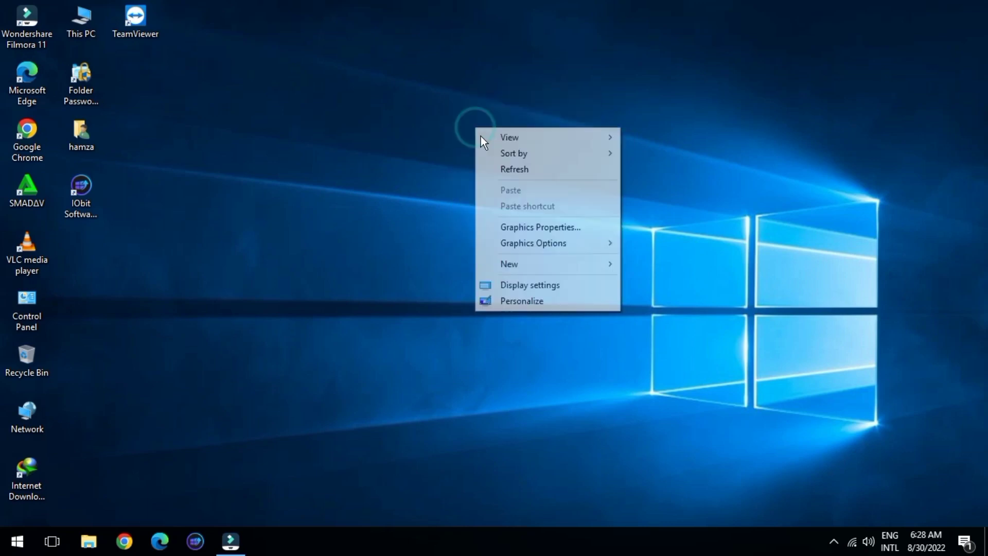
click(505, 166)
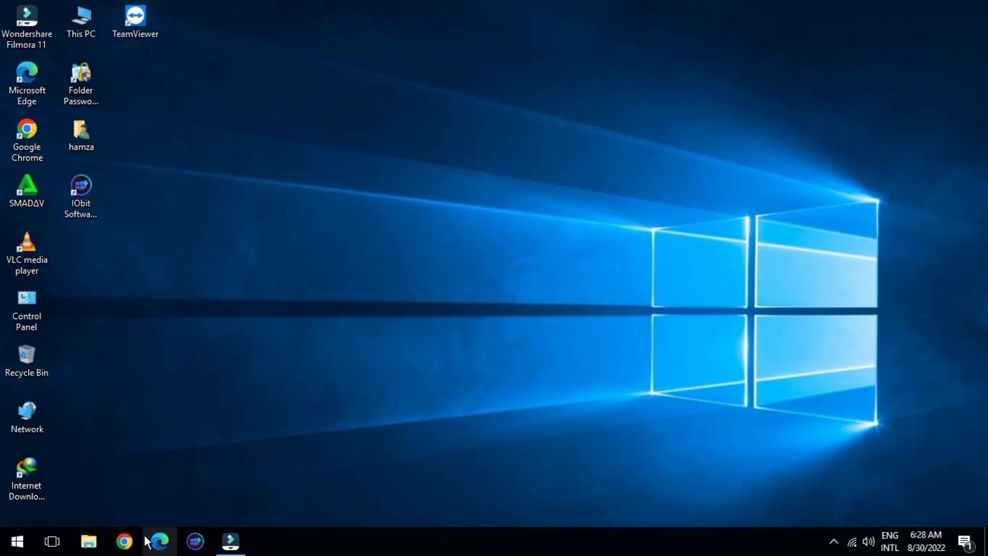
Open Google Chrome and search Google for "pc speed up software free download".
click(129, 542)
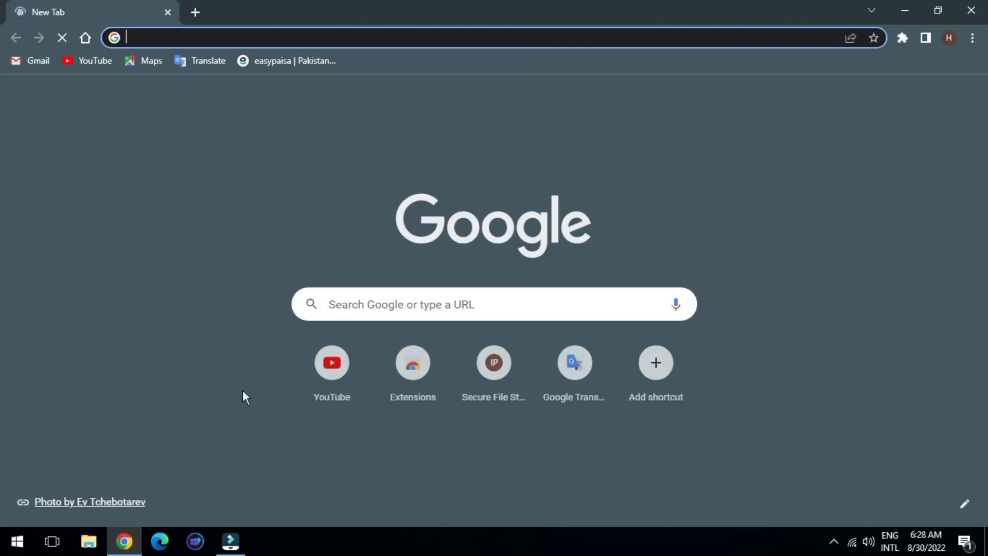
click(366, 306)
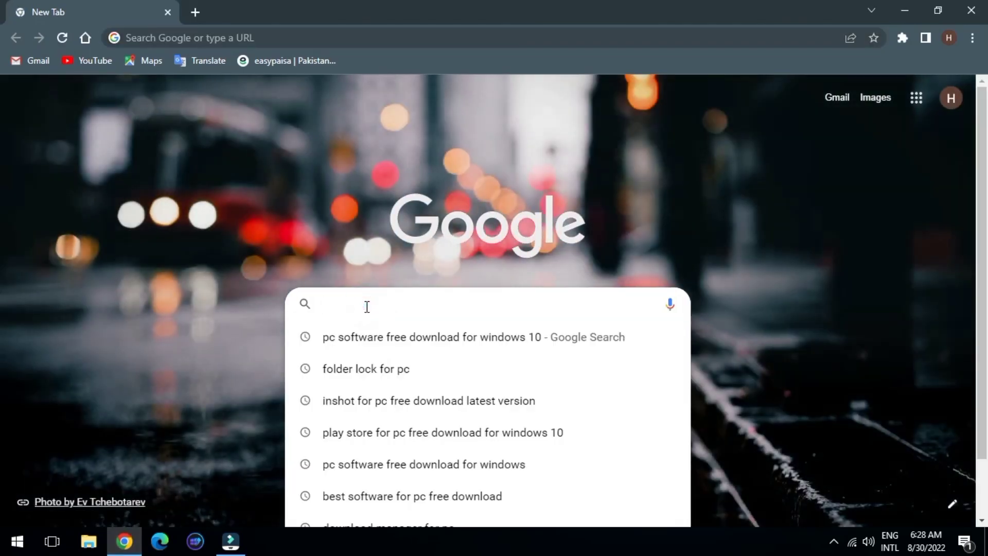
text(pc)
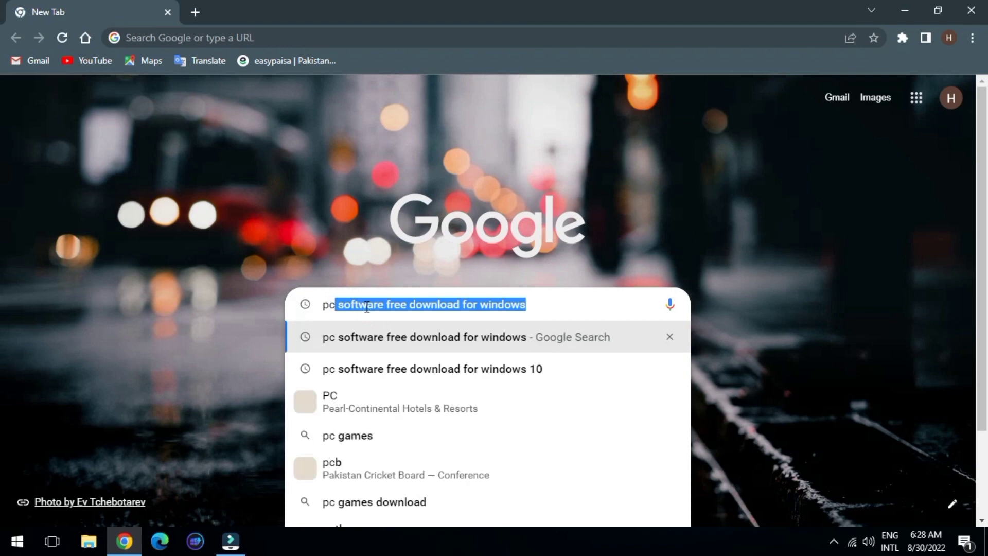
text(s)
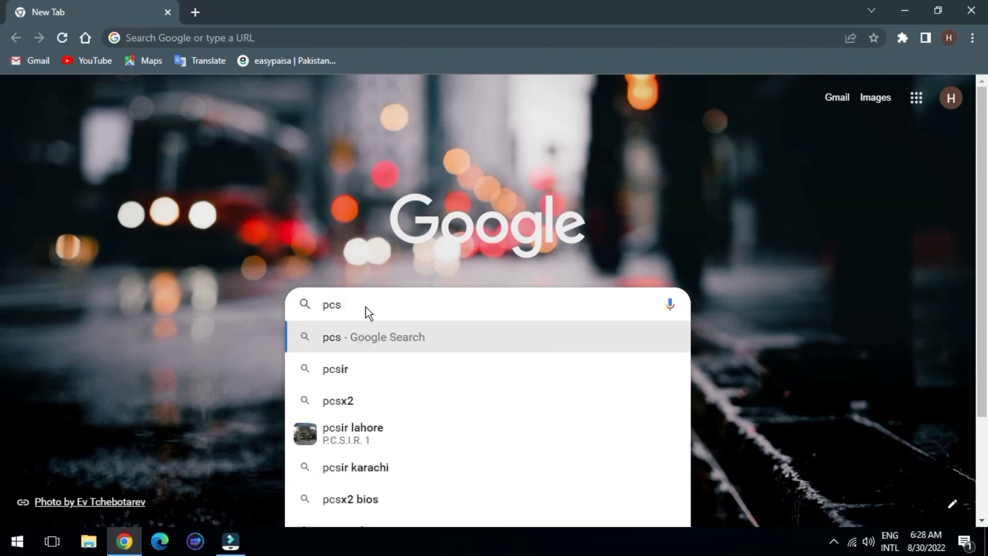
text(peed)
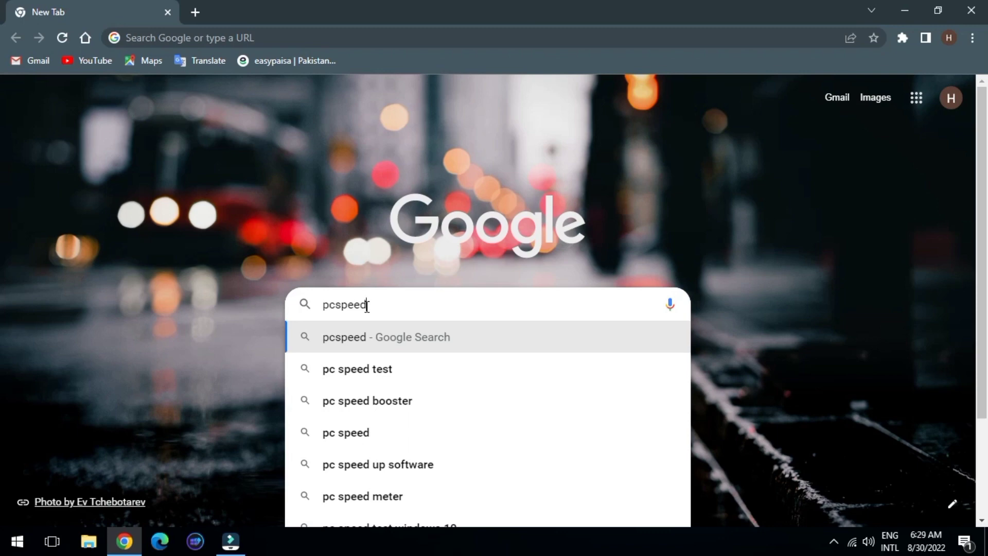
text(up)
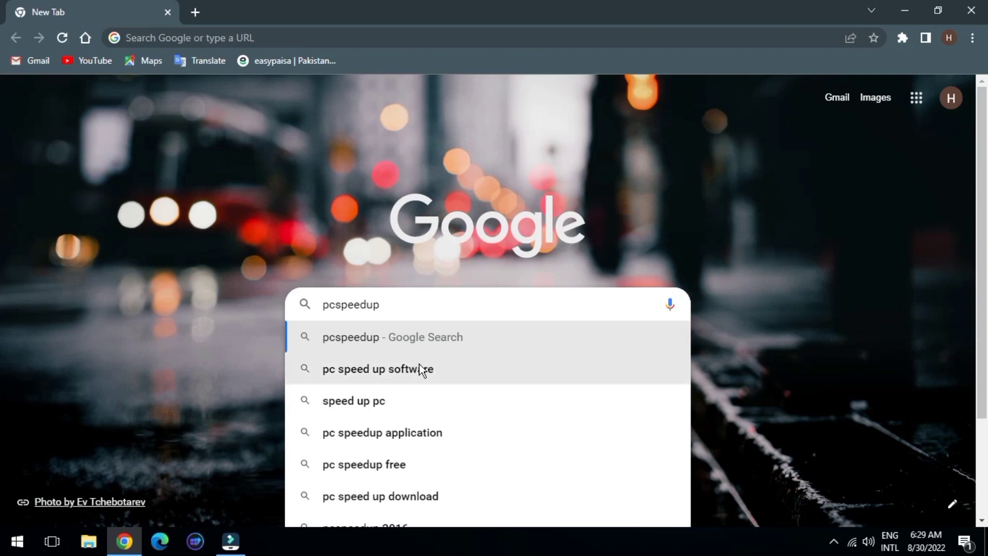
key(Down)
text(fr)
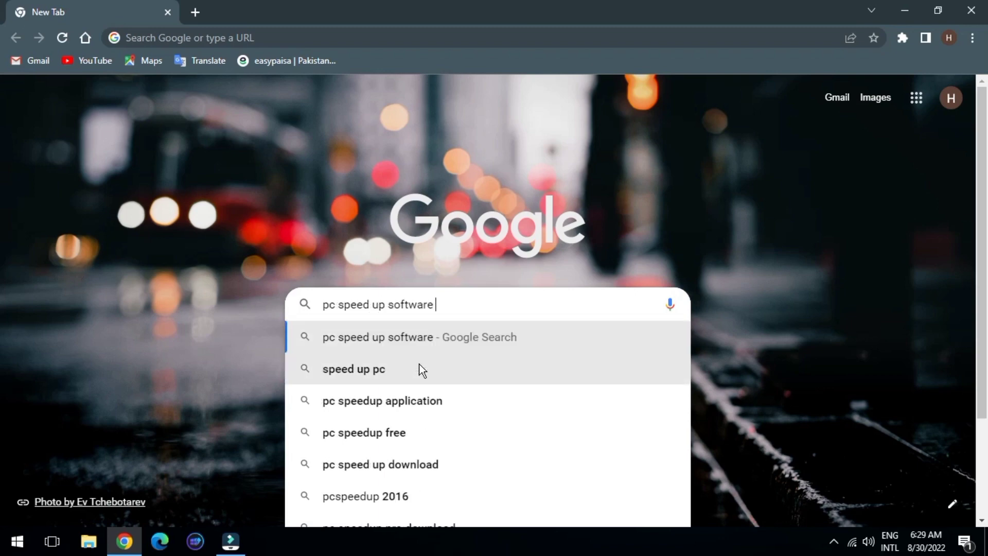
text(ee)
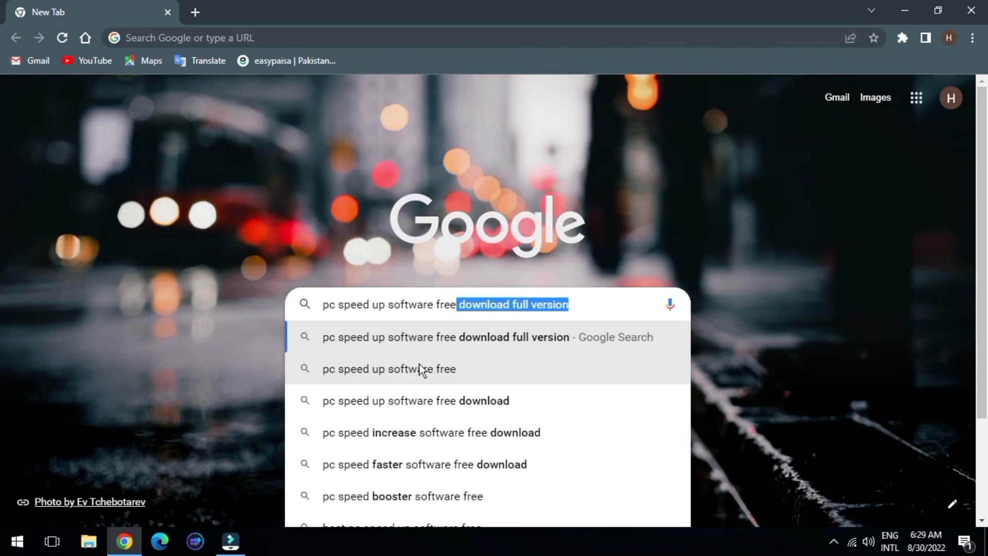
click(451, 402)
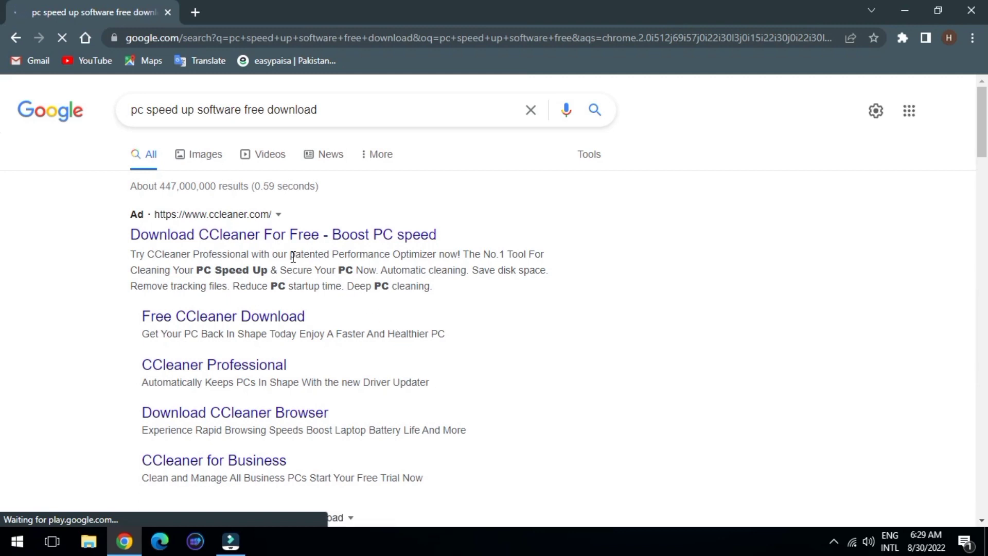
Open the Softonic search result "Download Speed Up Computer - Best Software & Apps".
scroll(341, 276, down, 5)
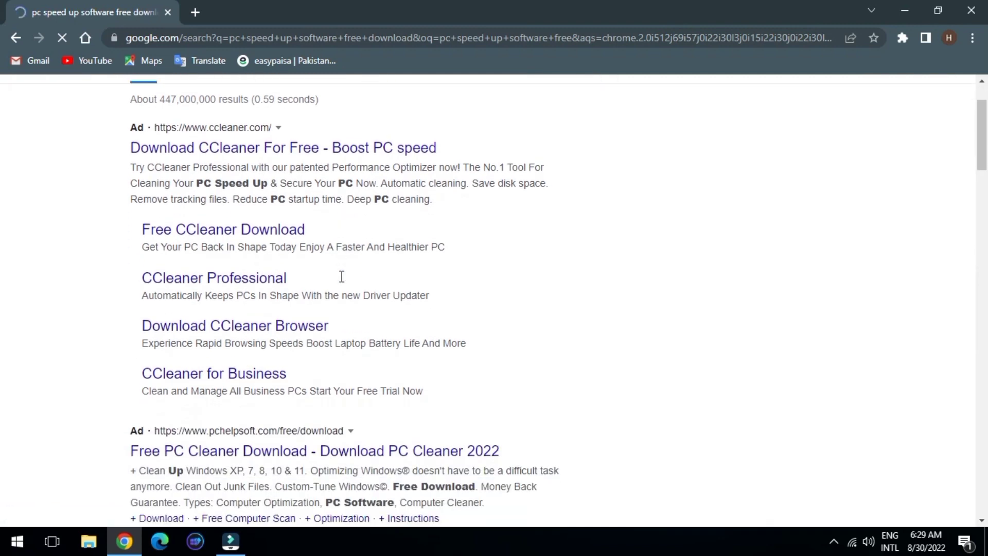
scroll(340, 280, down, 3)
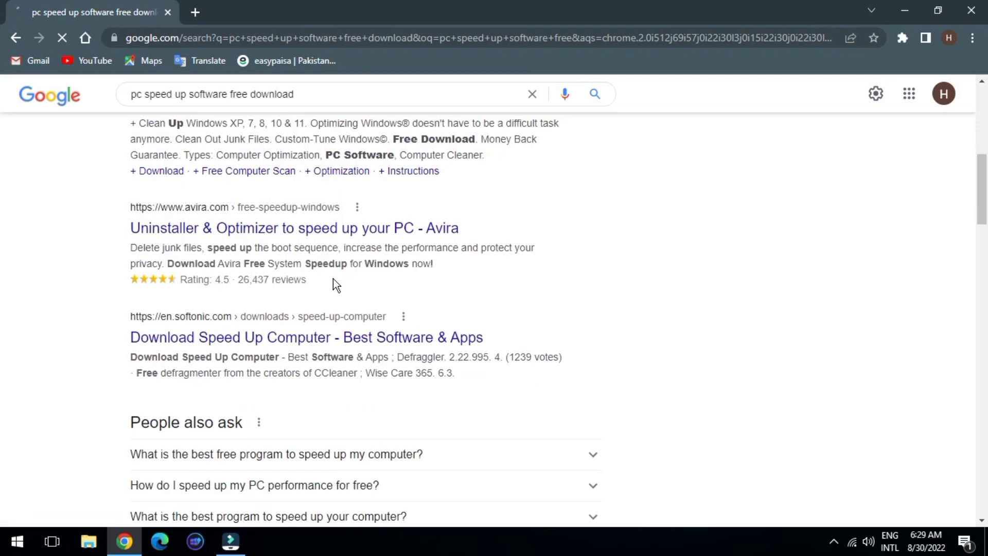
click(283, 344)
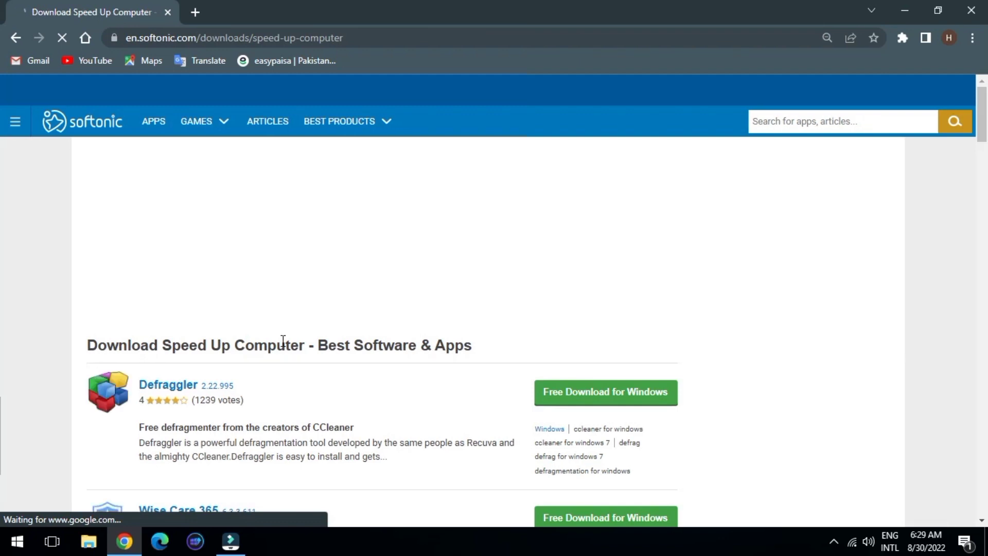
Look through Softonic's list of speed-up programs, from Defraggler down to the entries near the end of the page.
scroll(282, 340, down, 4)
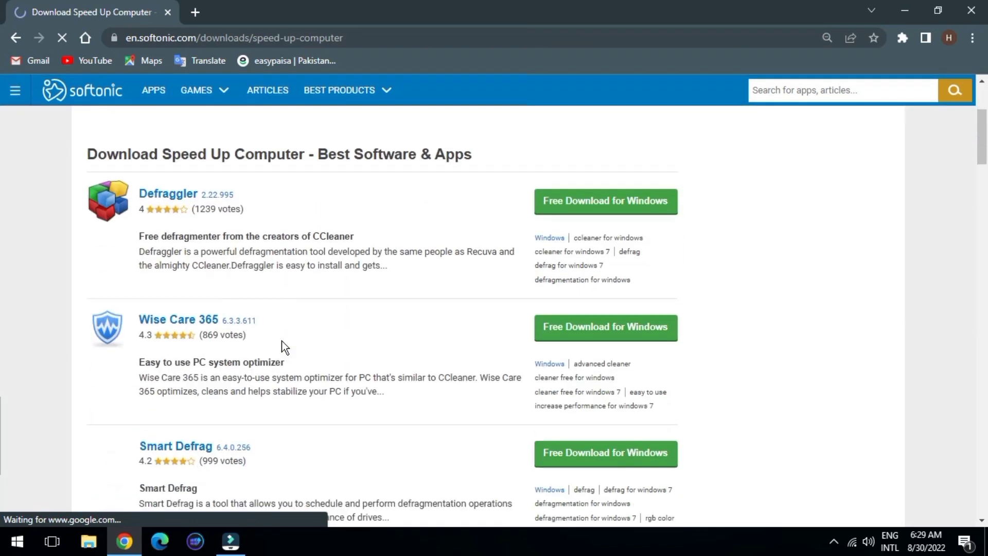
scroll(282, 344, down, 3)
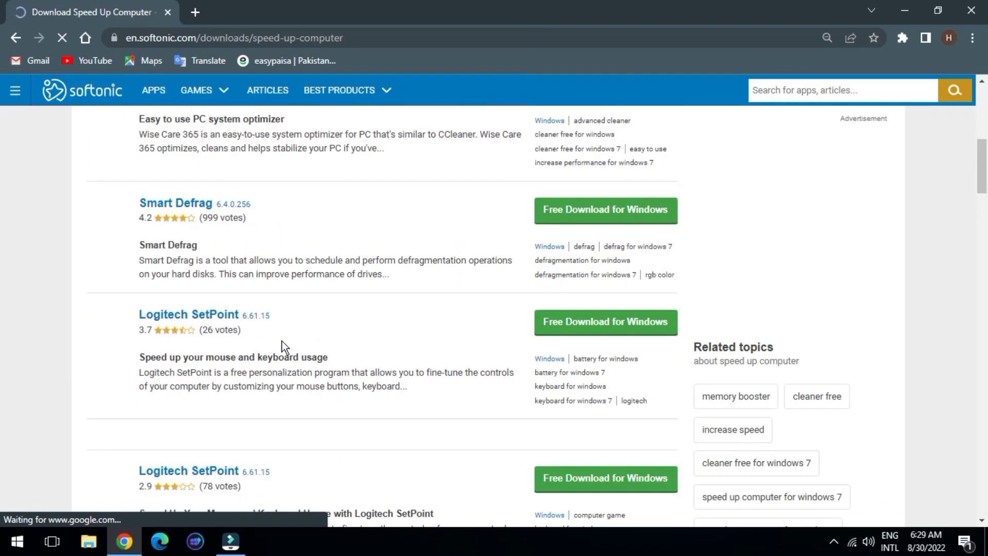
scroll(284, 348, down, 7)
scroll(282, 348, up, 2)
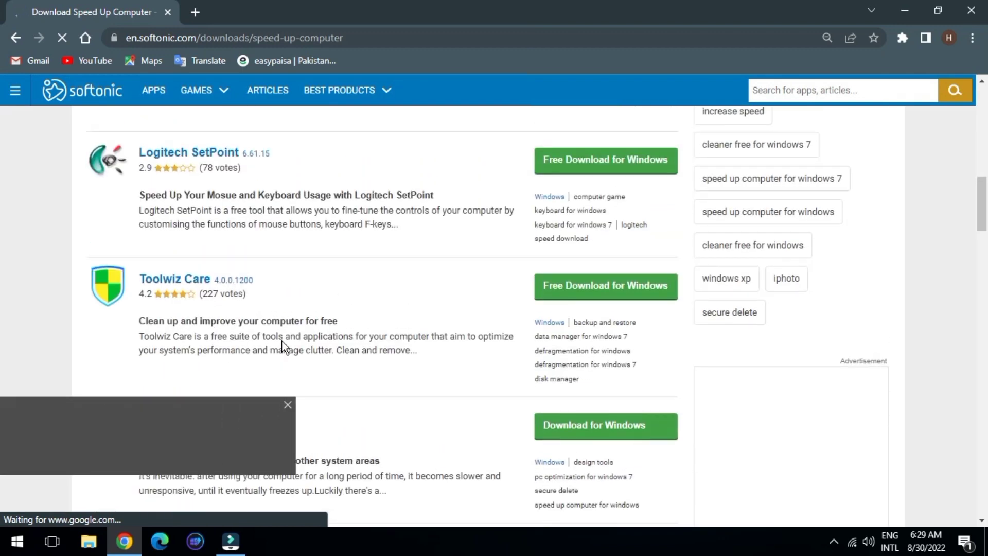
scroll(282, 347, down, 1)
scroll(282, 347, down, 4)
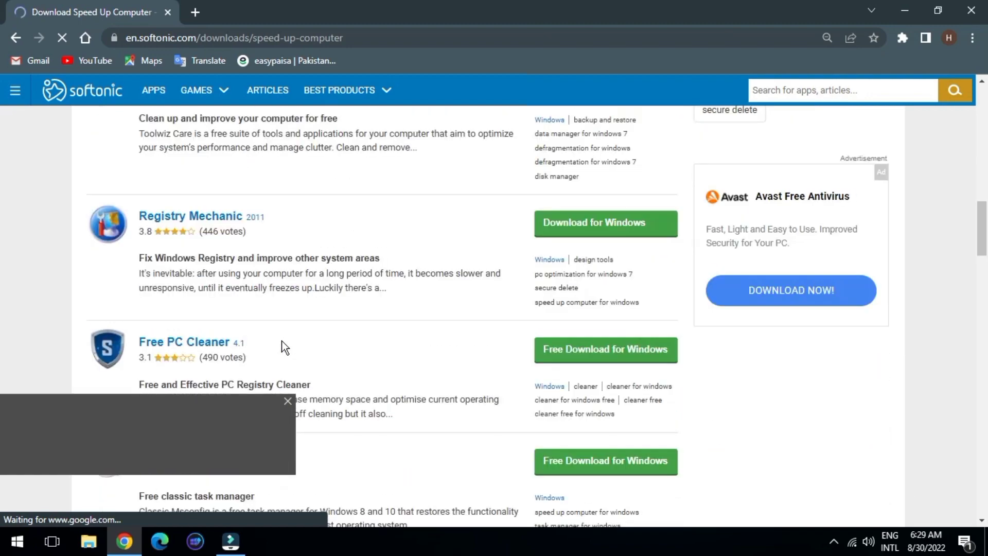
scroll(282, 346, down, 6)
scroll(285, 348, down, 10)
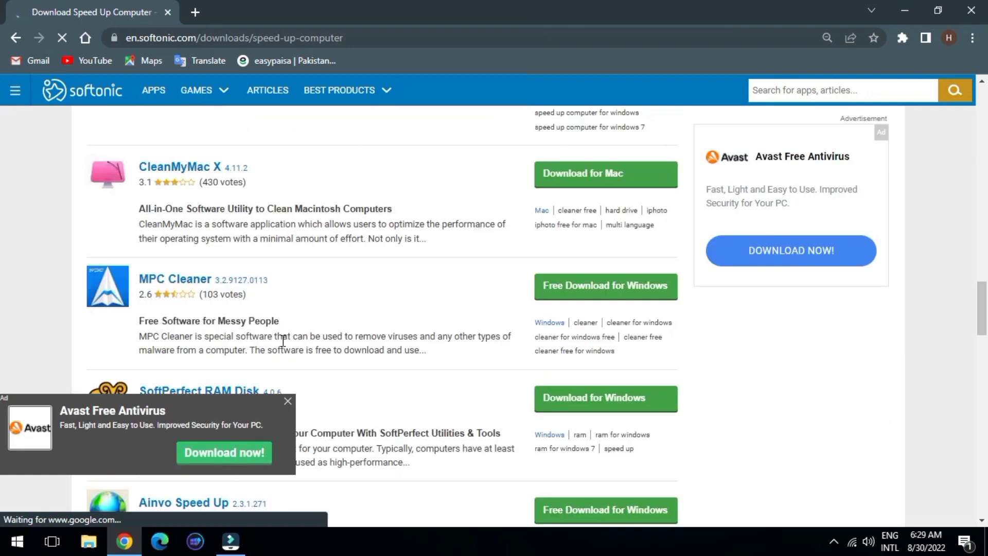
scroll(282, 342, down, 5)
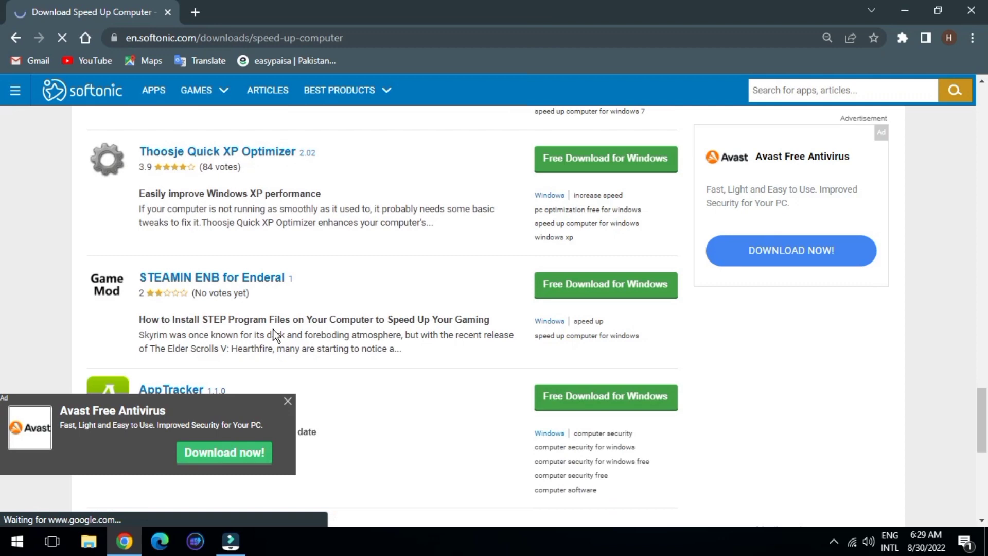
Return to the Google results and change the search to "computer pc speed up software free download".
click(11, 38)
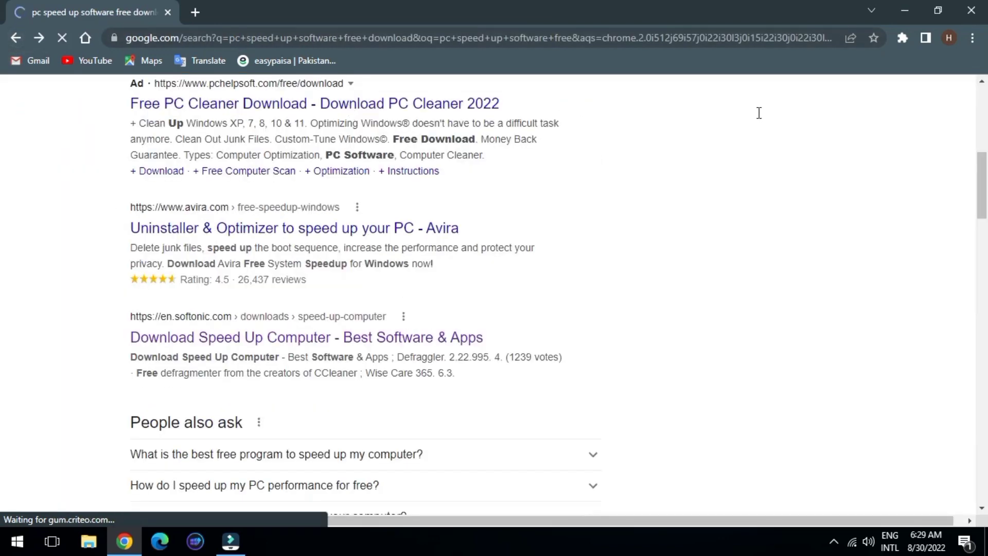
scroll(758, 112, up, 1)
scroll(758, 112, up, 8)
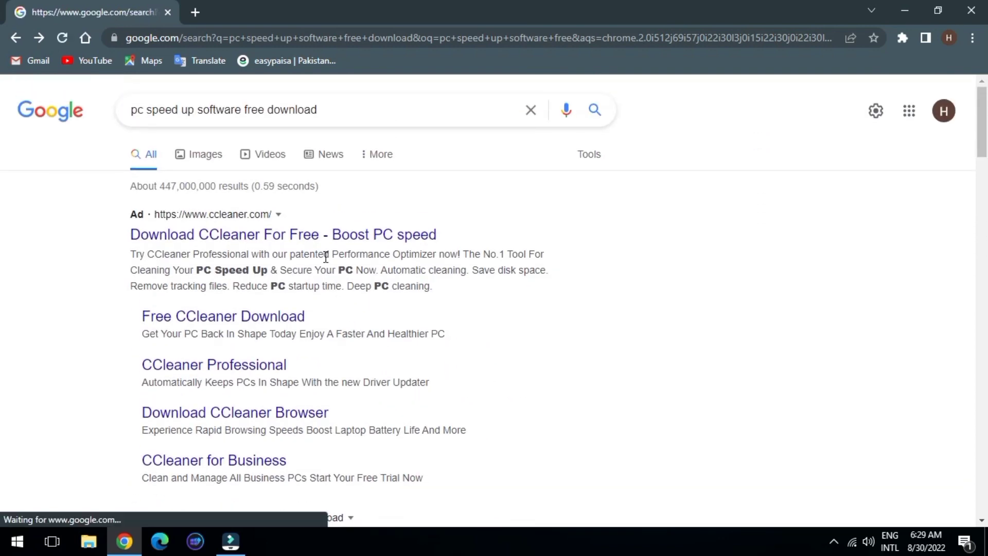
click(127, 110)
click(129, 111)
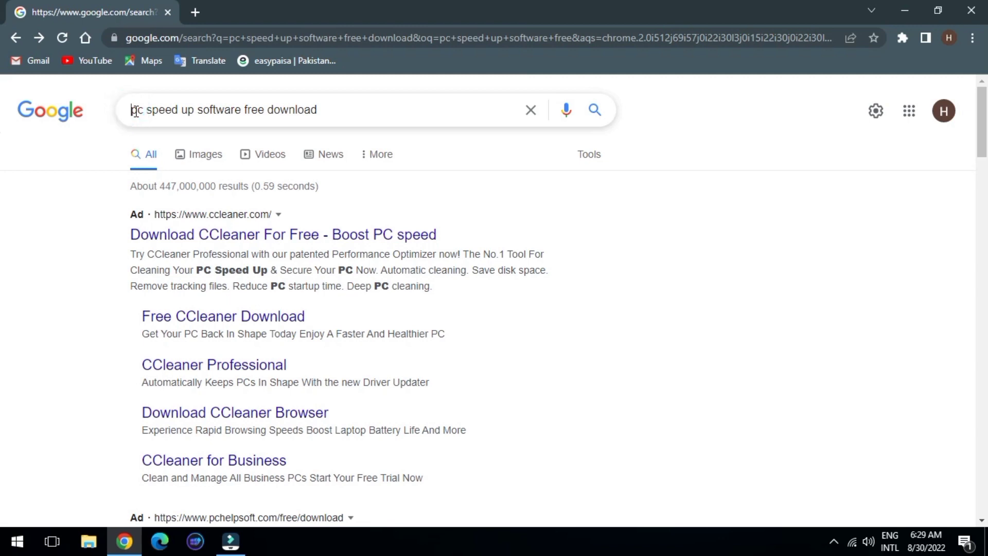
text(go)
text(mput)
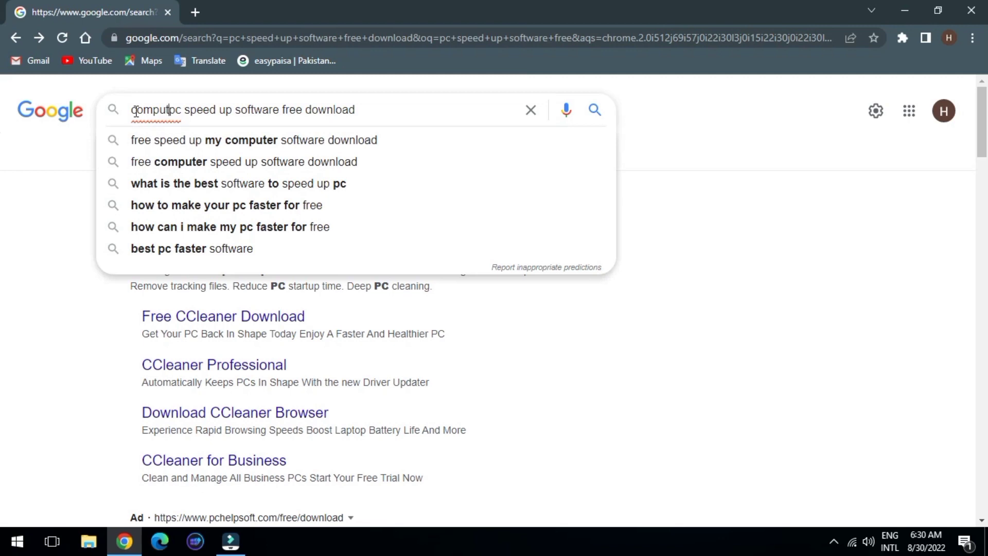
text(er)
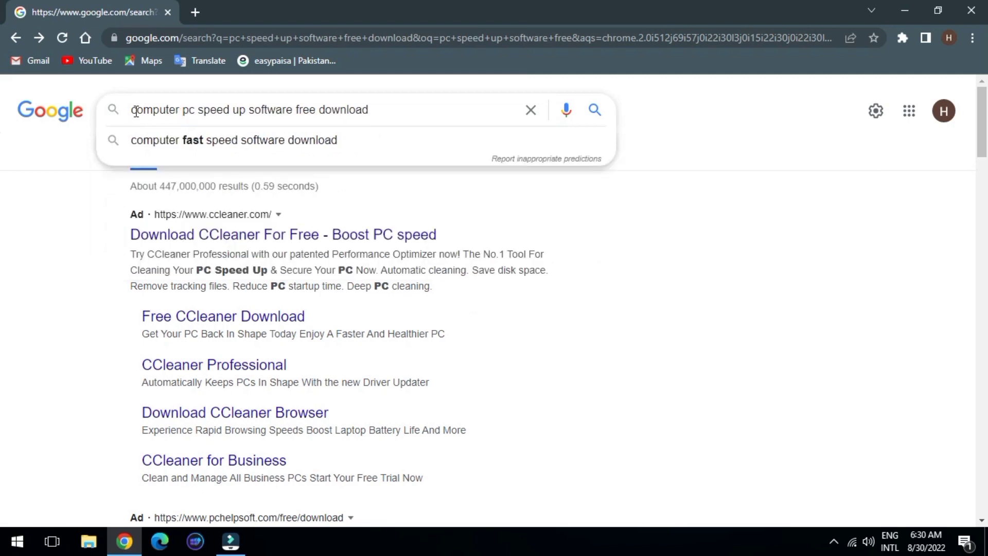
key(Return)
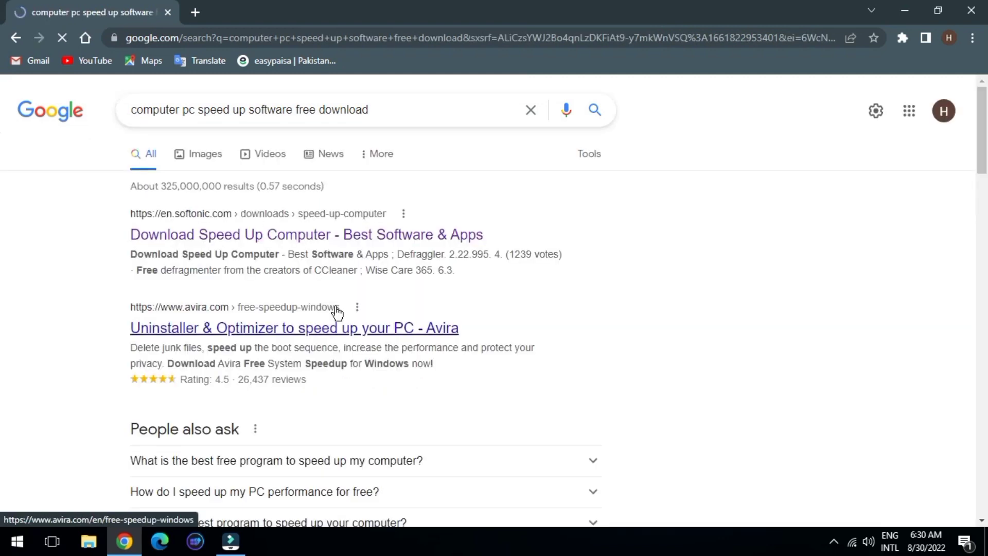
Reopen the Softonic result "Download Speed Up Computer - Best Software & Apps" and look through its program list.
click(352, 341)
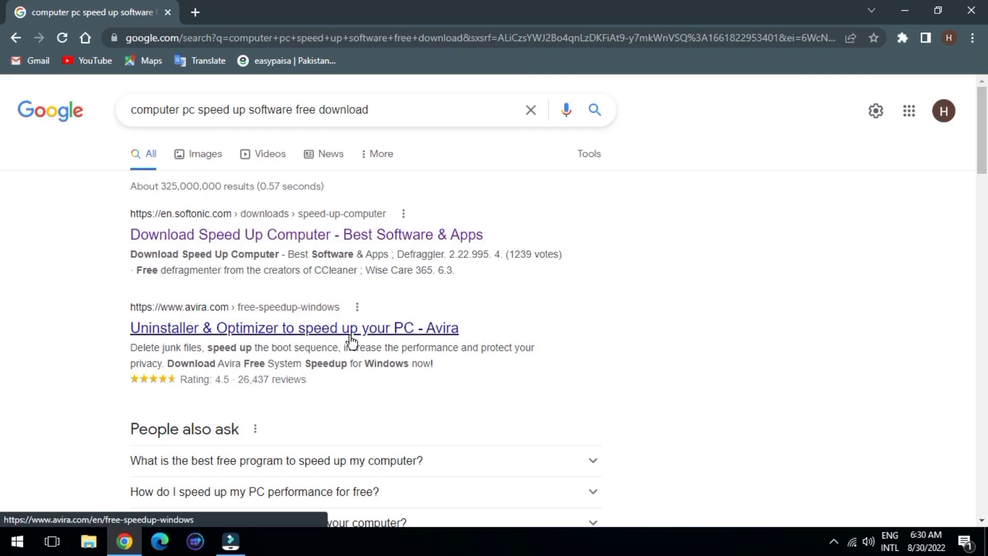
scroll(350, 341, down, 2)
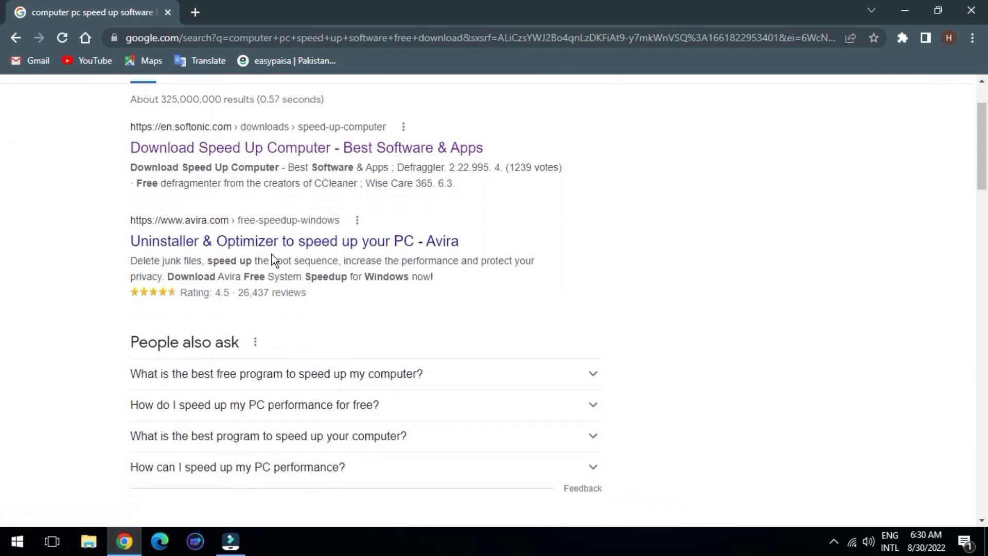
click(240, 144)
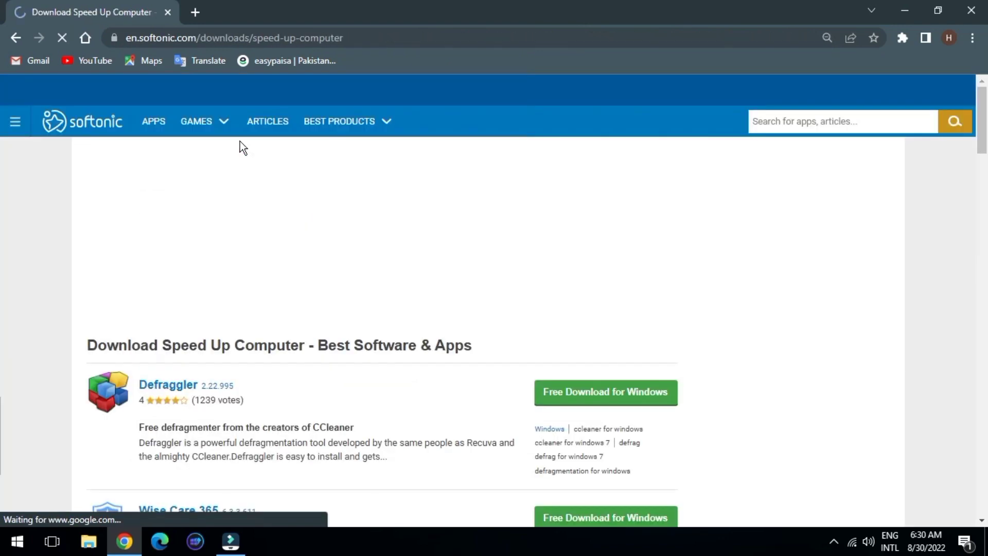
scroll(239, 141, down, 8)
scroll(240, 141, down, 1)
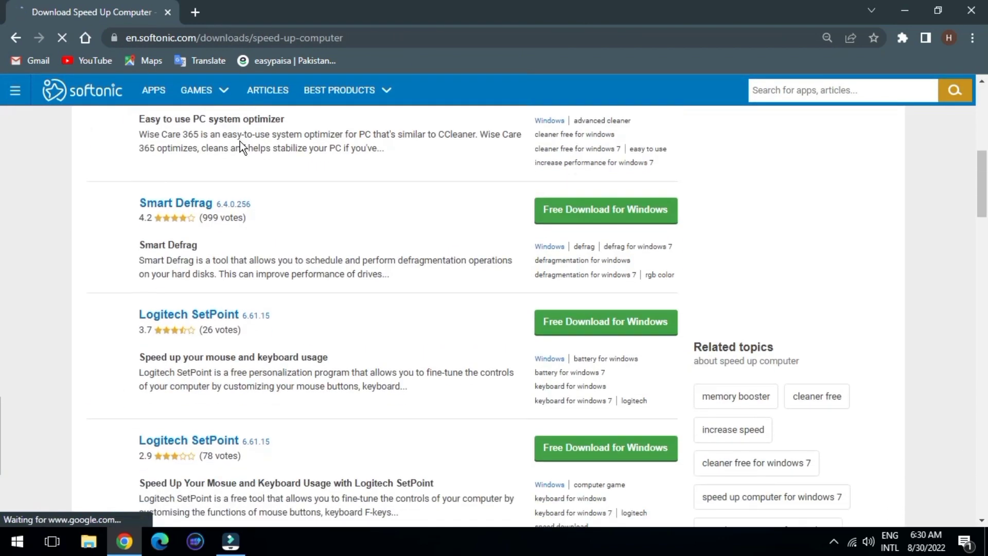
scroll(240, 141, down, 3)
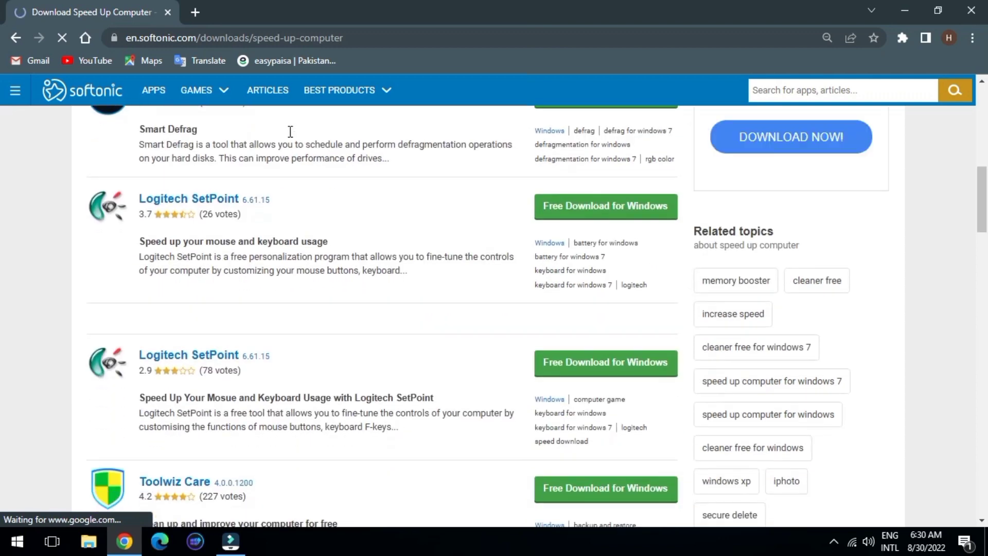
Search the Softonic site for "pcspeedup".
click(827, 88)
text(pc)
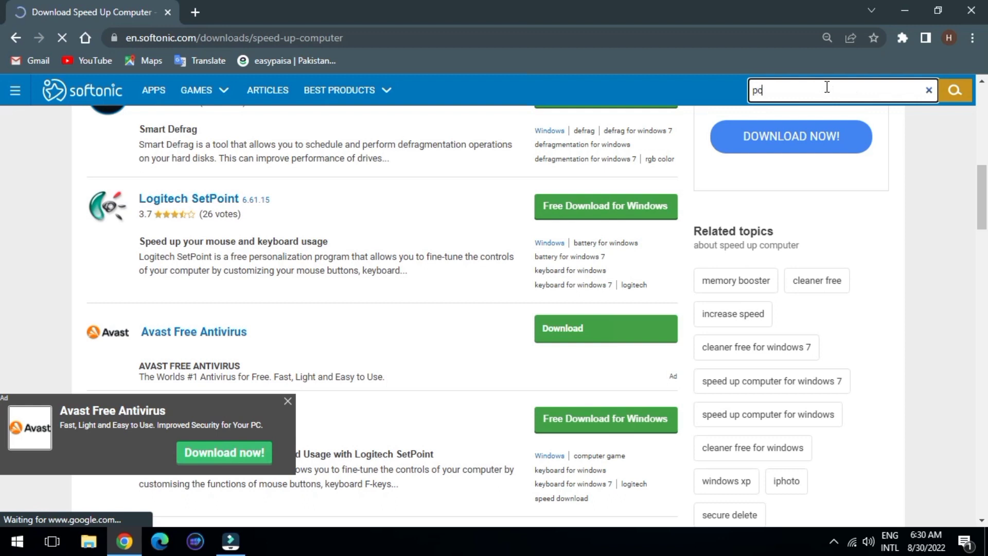
text( s)
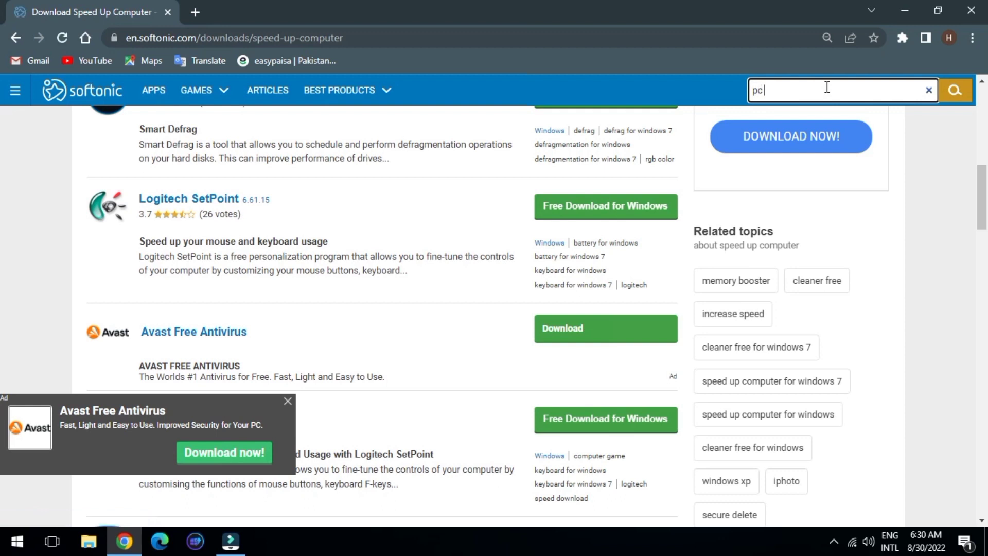
text(p)
key(BackSpace)
key(BackSpace)
key(BackSpace)
text(speed)
text(up)
key(Return)
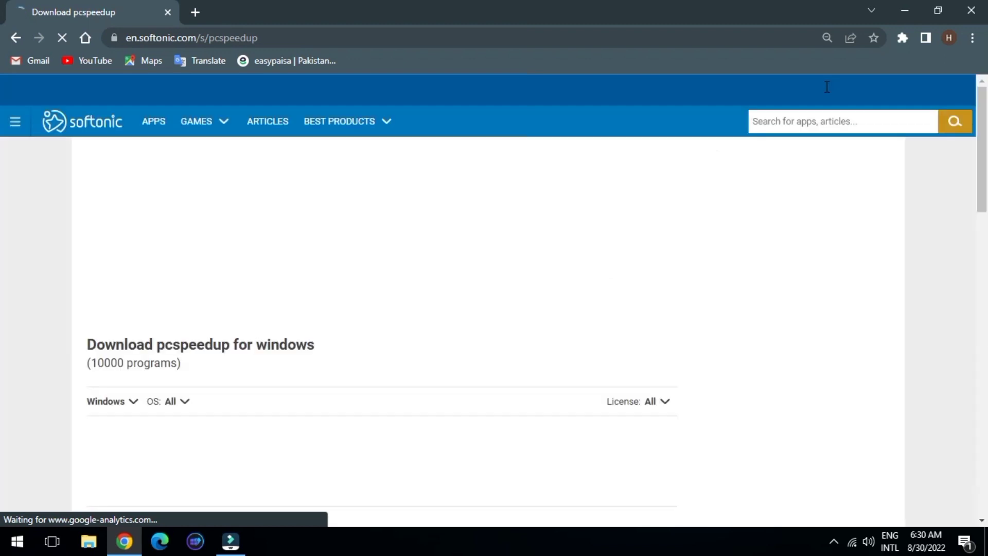
Open the PCSpeedUp entry from the Softonic search results.
scroll(827, 87, down, 3)
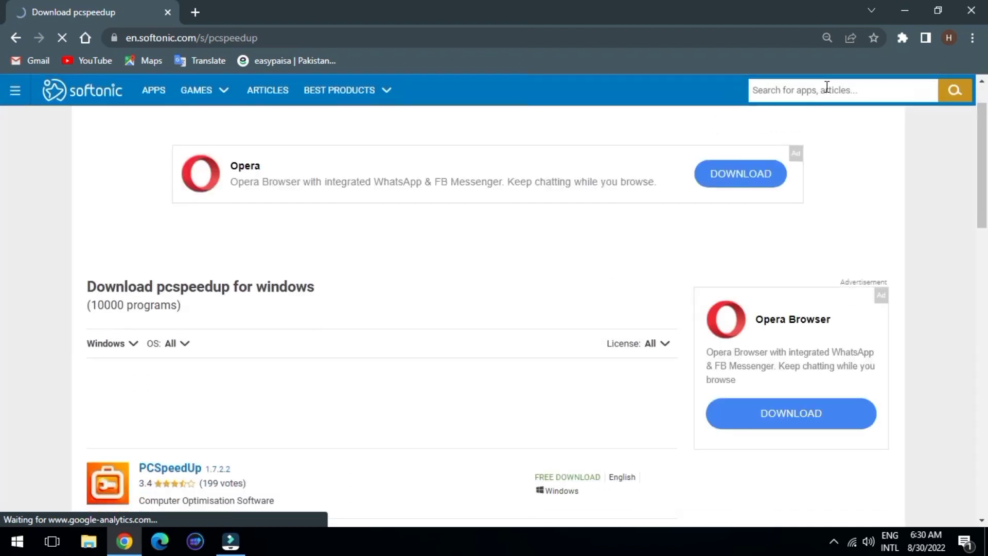
scroll(823, 88, down, 3)
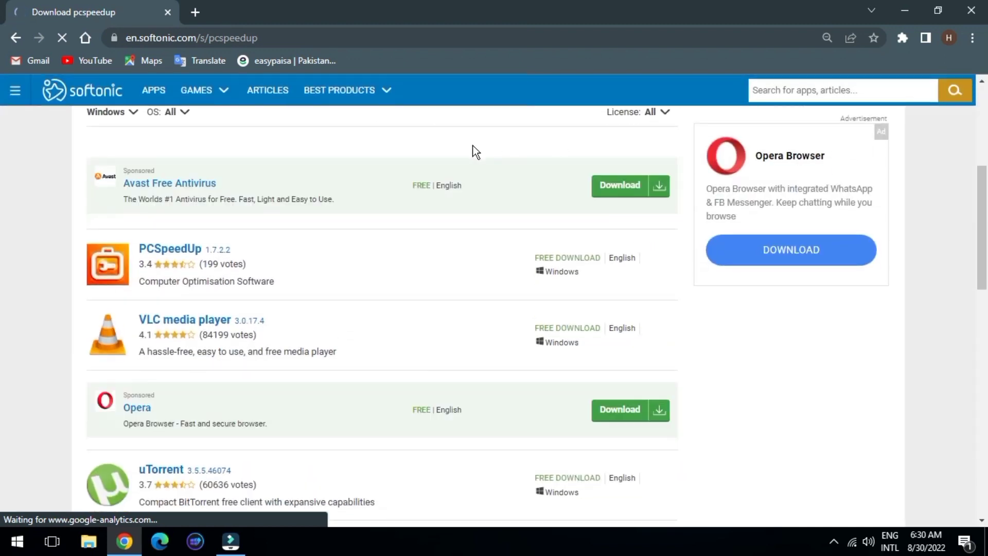
click(106, 278)
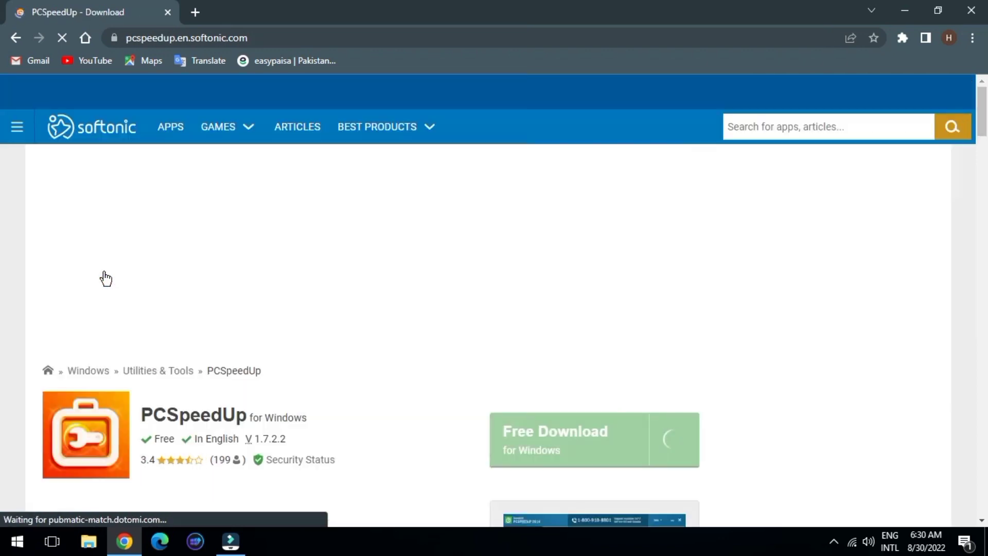
Dismiss the Opera advertisement and start the free PCSpeedUp download from Softonic's servers, saving it as Downloads\Programs\pc-speed-up-setup.exe.
scroll(231, 324, down, 4)
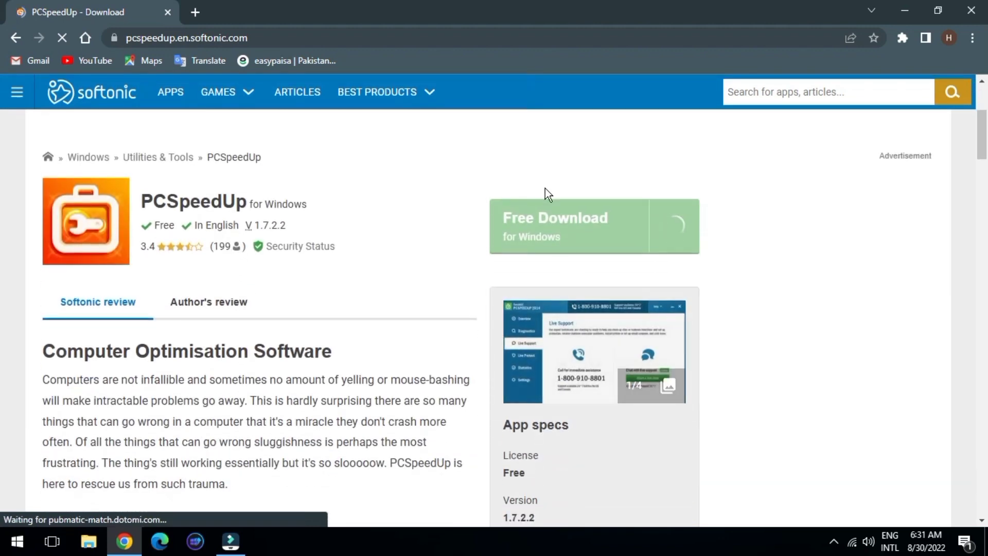
click(577, 241)
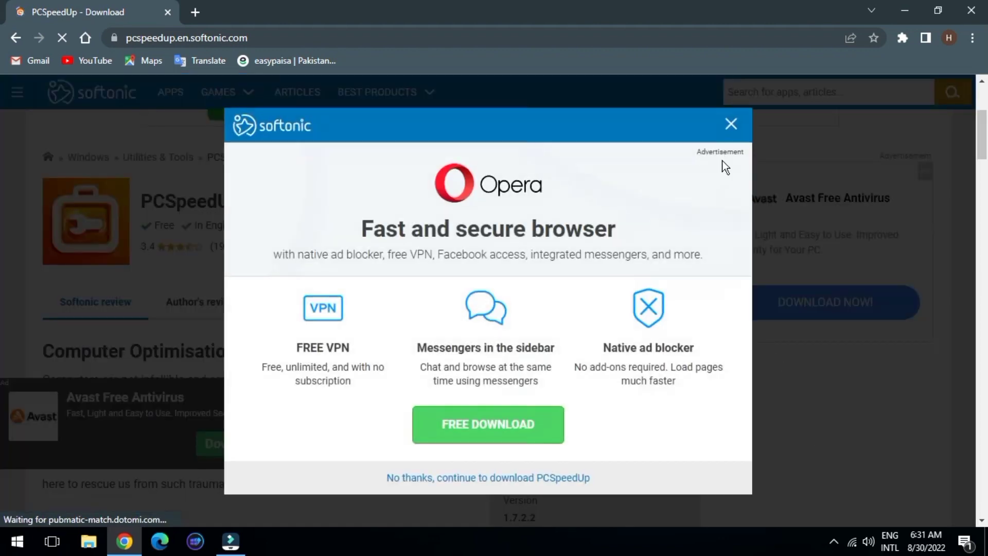
click(731, 124)
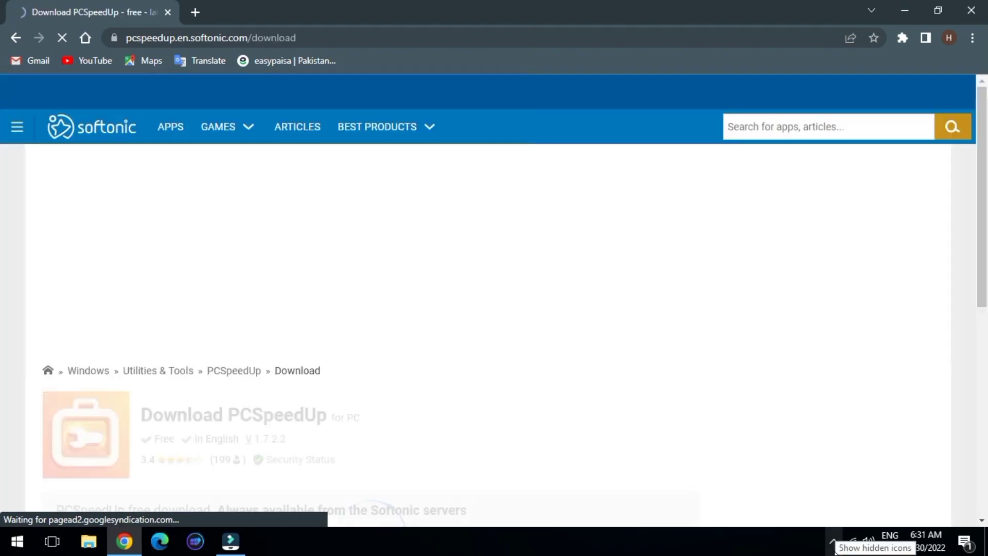
scroll(942, 412, down, 3)
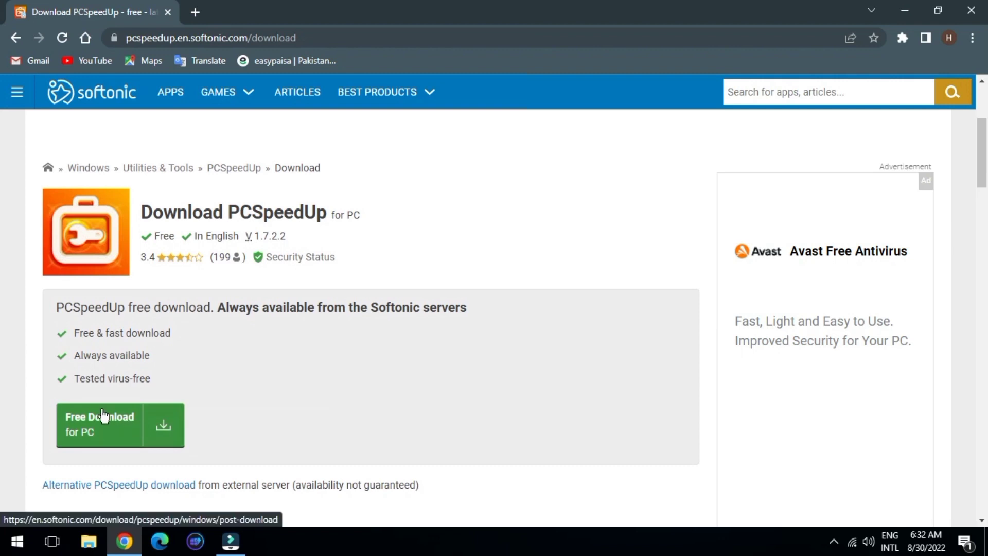
click(108, 425)
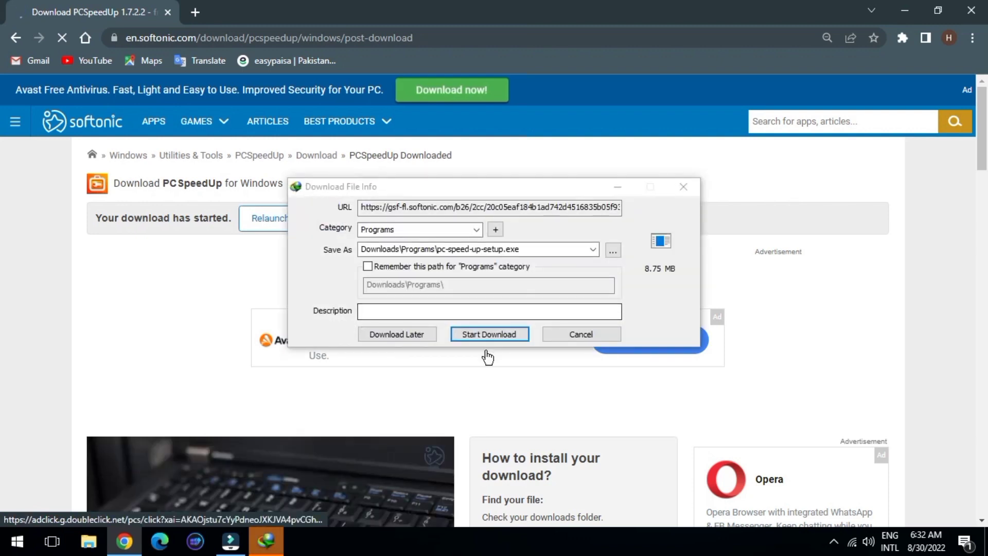
click(475, 334)
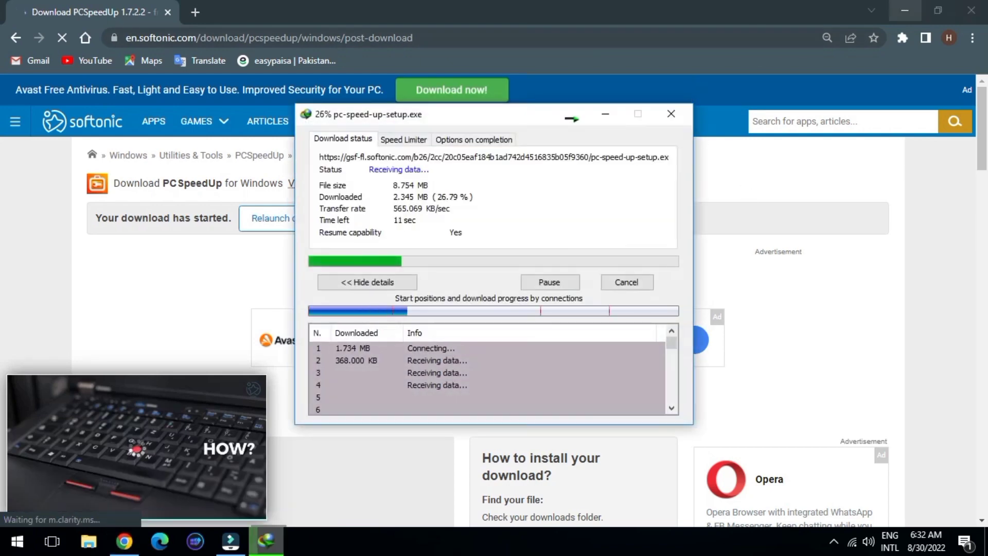
Minimize the browser and refresh the desktop while the setup file downloads.
click(904, 11)
right_click(648, 30)
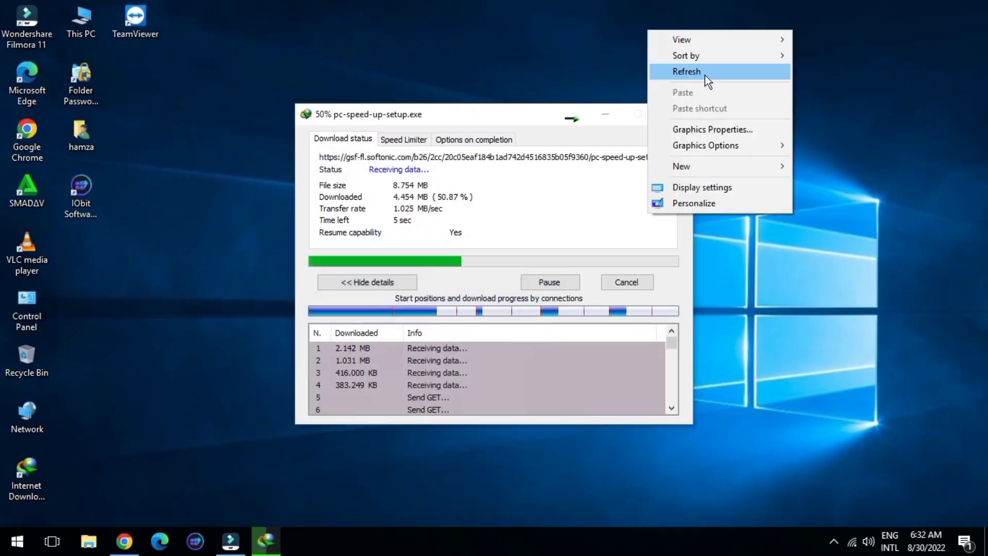
click(702, 75)
right_click(804, 96)
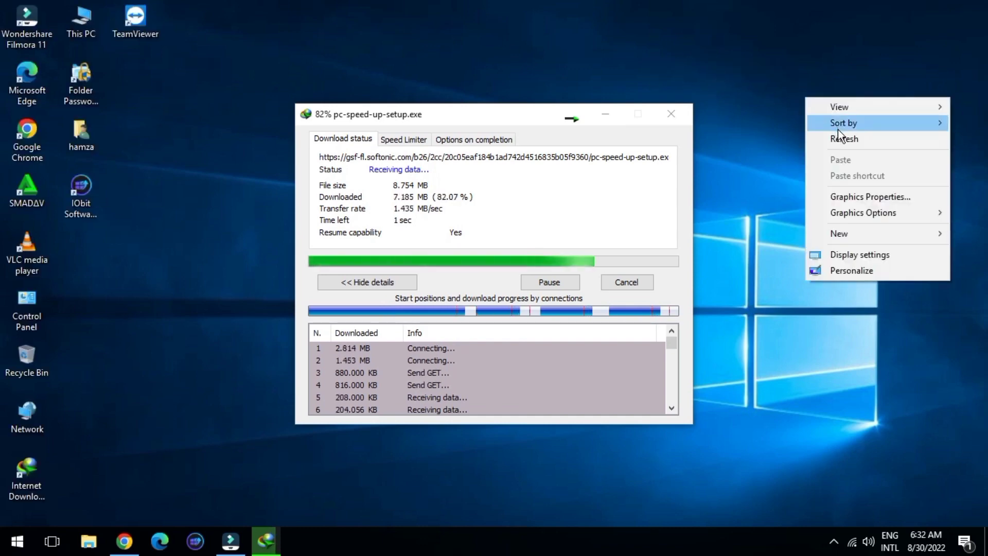
click(846, 142)
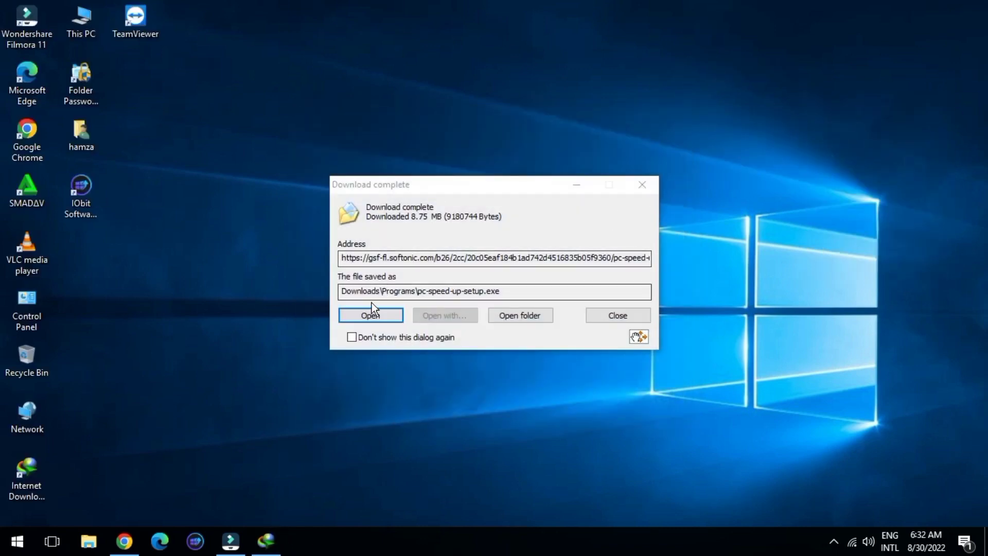
Run the downloaded PCSpeedUp setup in English with the Driver Updater option included, and accept the MegaBackup offer.
click(367, 316)
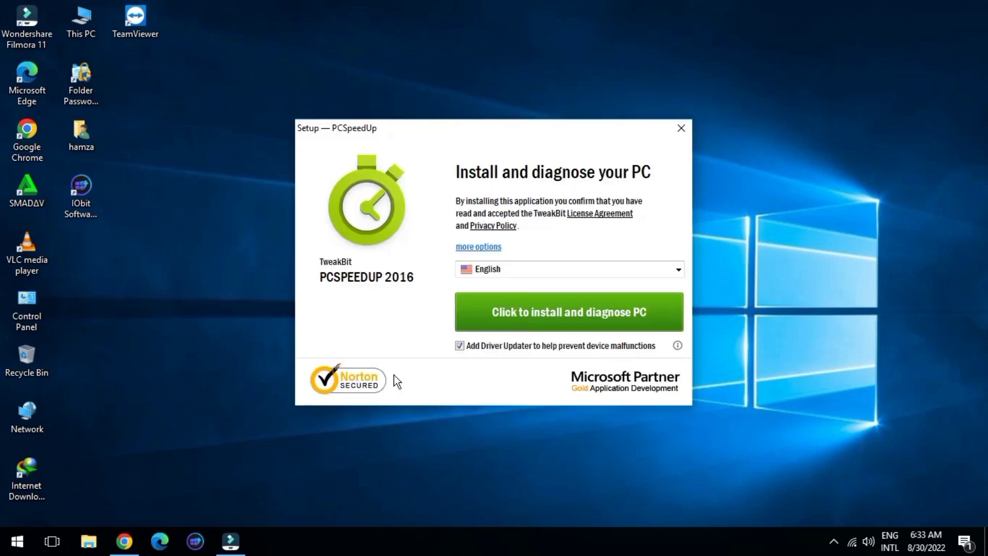
click(675, 265)
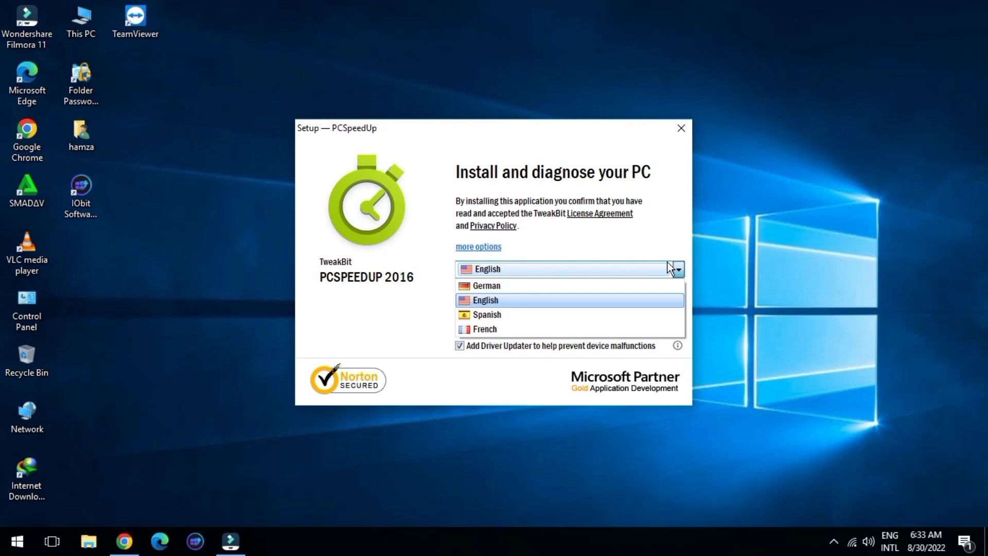
click(533, 299)
click(624, 267)
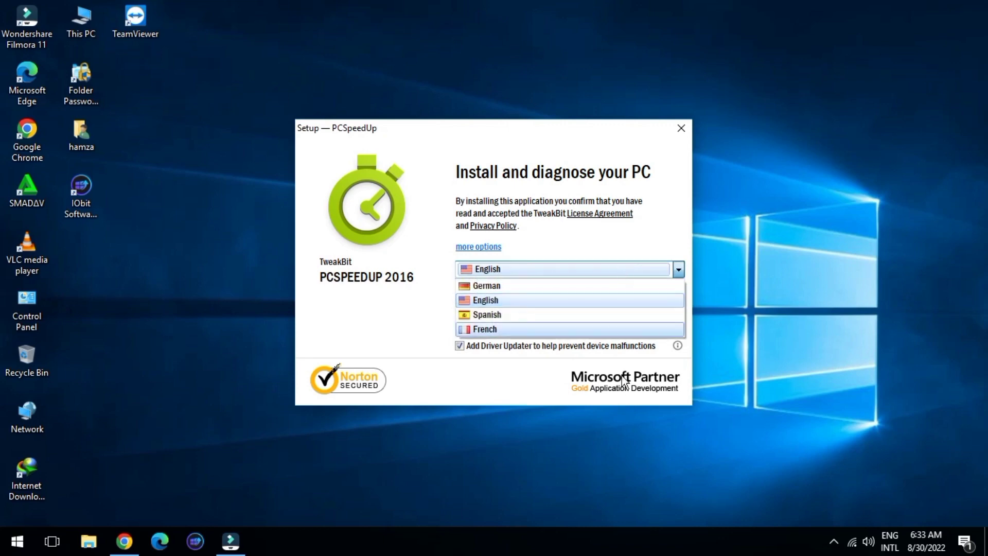
click(609, 302)
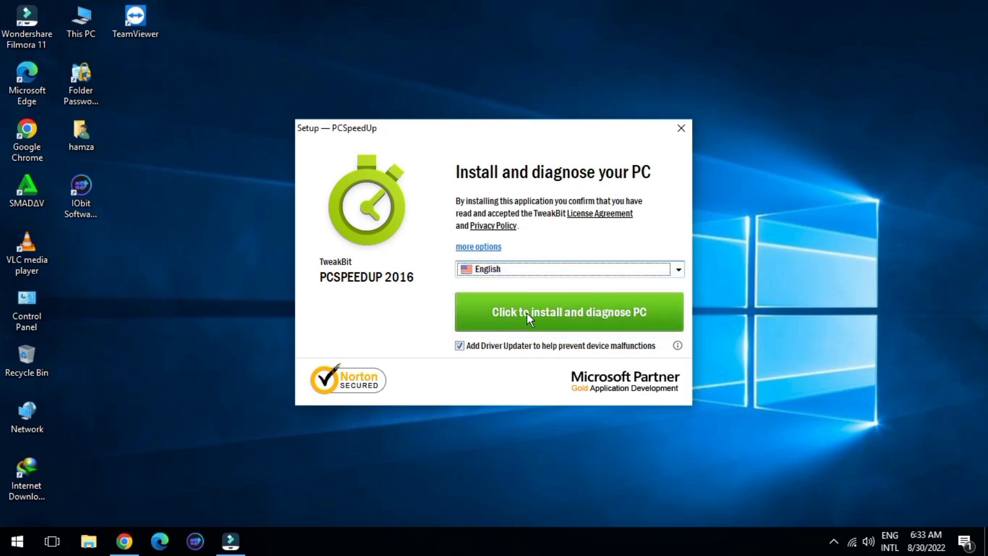
click(541, 313)
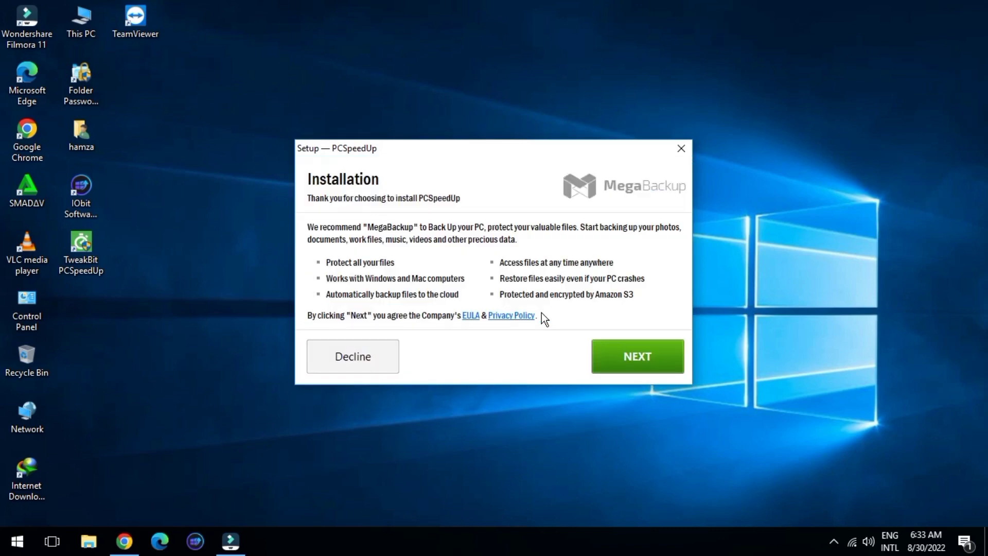
click(645, 342)
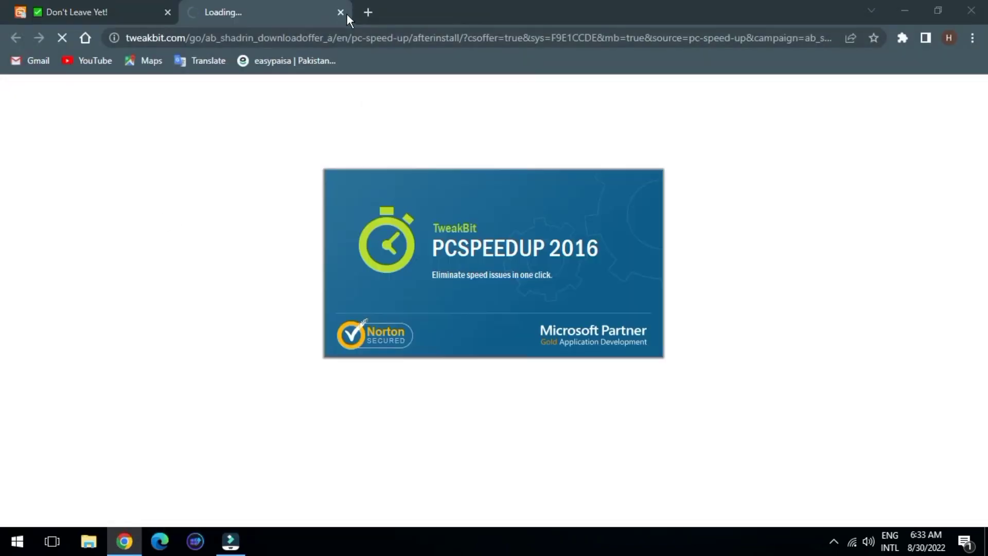
Close the TweakBit after-install web page, minimize the browser and bring the PCSpeedUp window to the front.
click(341, 12)
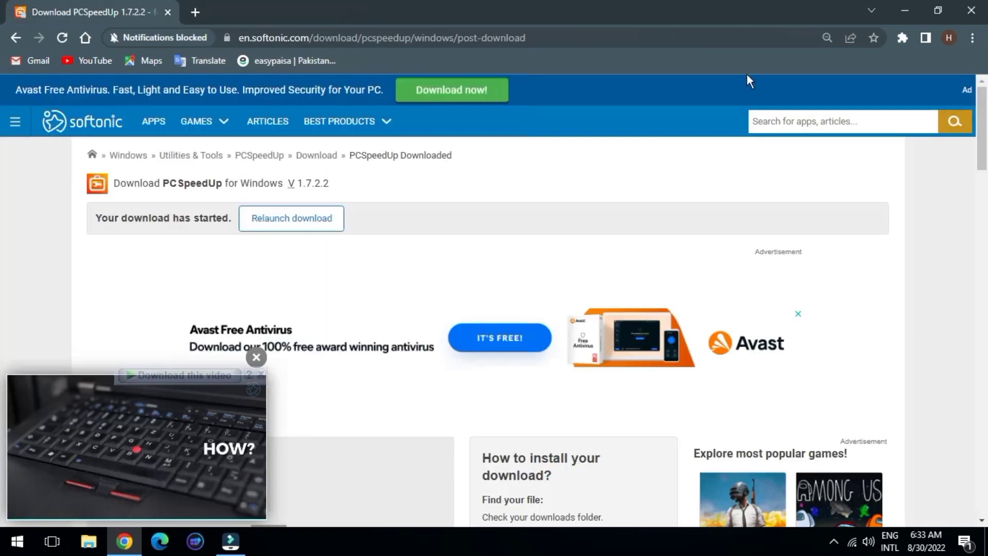
click(904, 10)
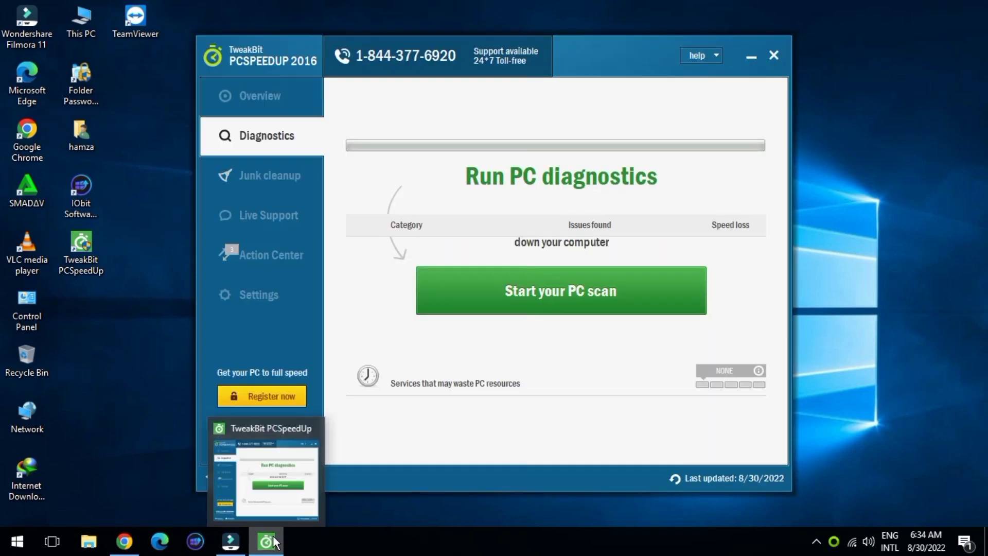
click(266, 541)
click(274, 542)
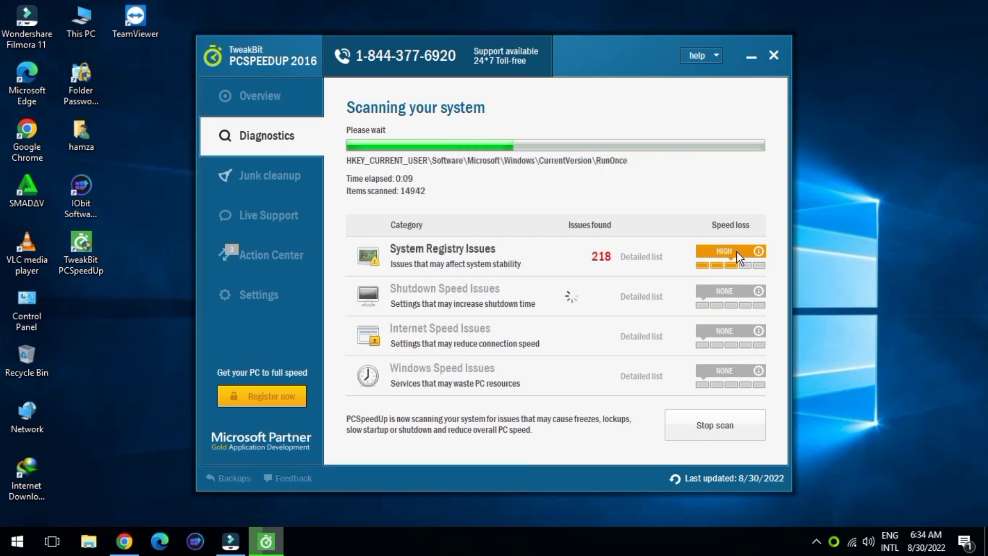
Try to fix the detected speed issues by activating PCSpeedUp, and close the activation web page and license key dialog.
mouse_move(740, 257)
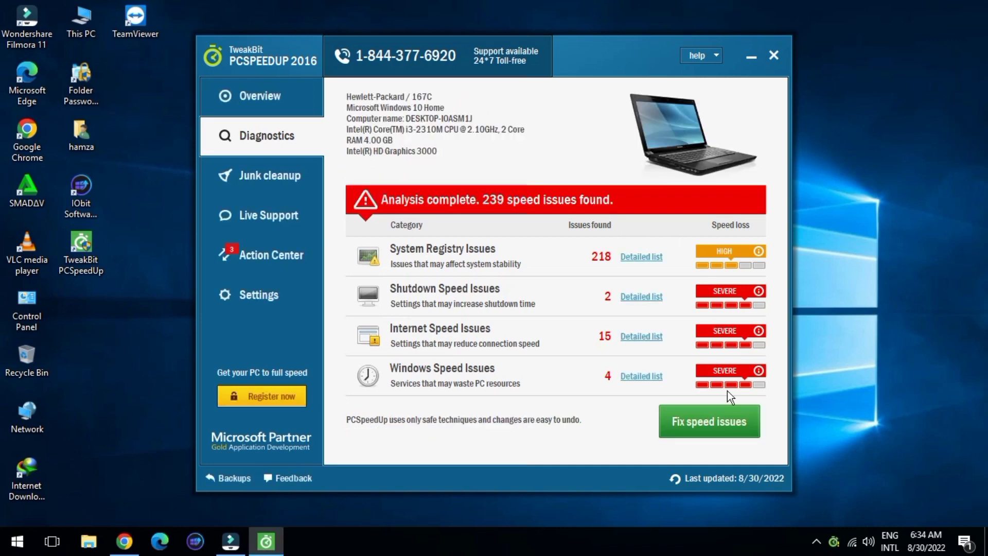
click(715, 429)
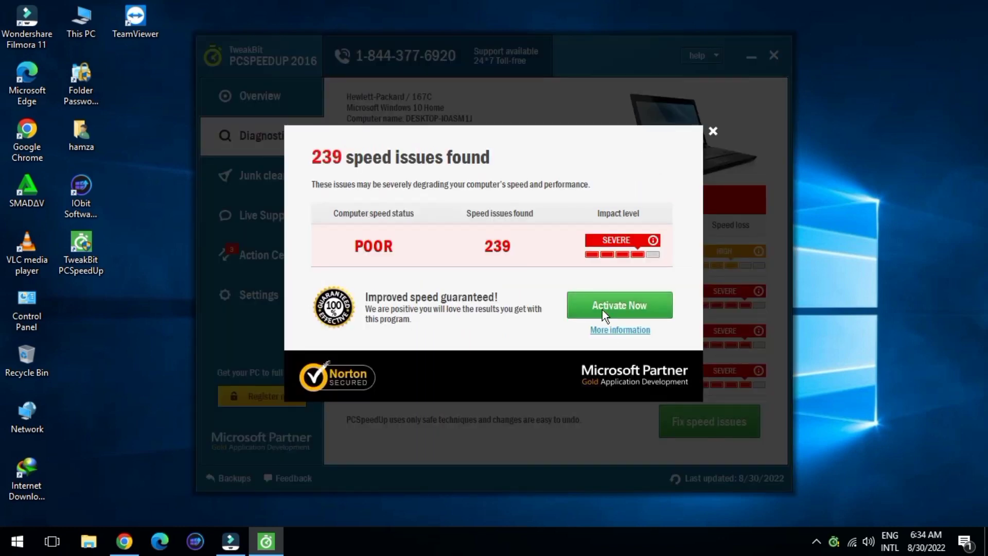
click(602, 309)
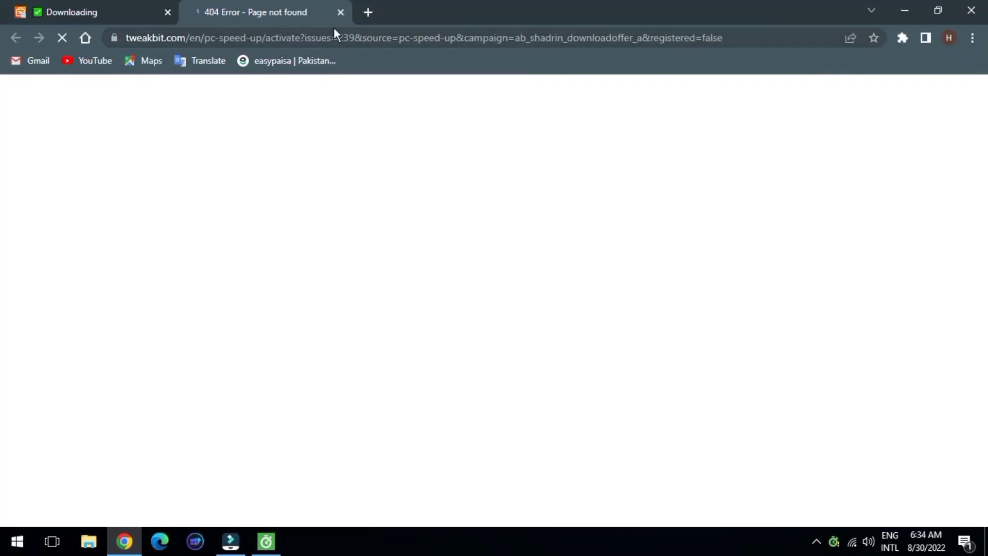
click(340, 12)
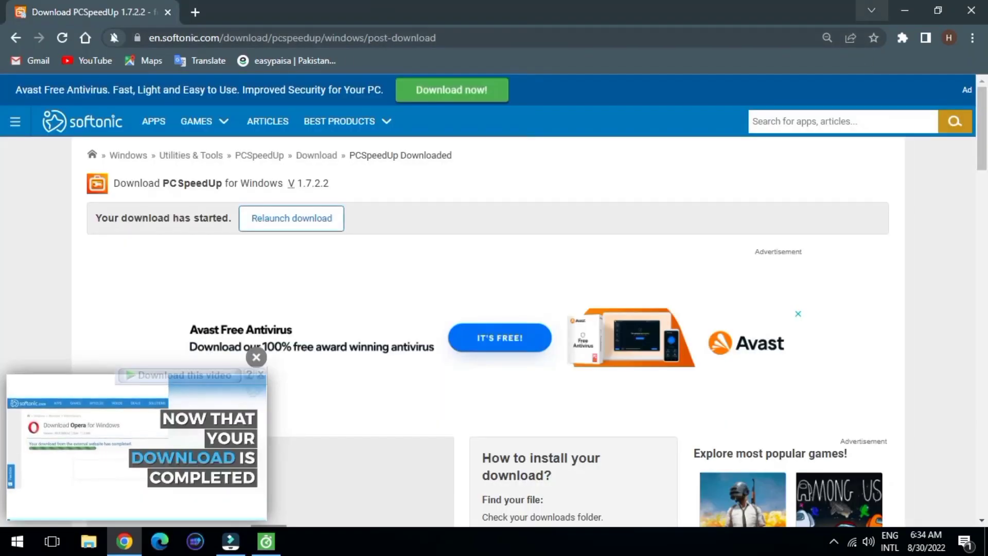
click(905, 10)
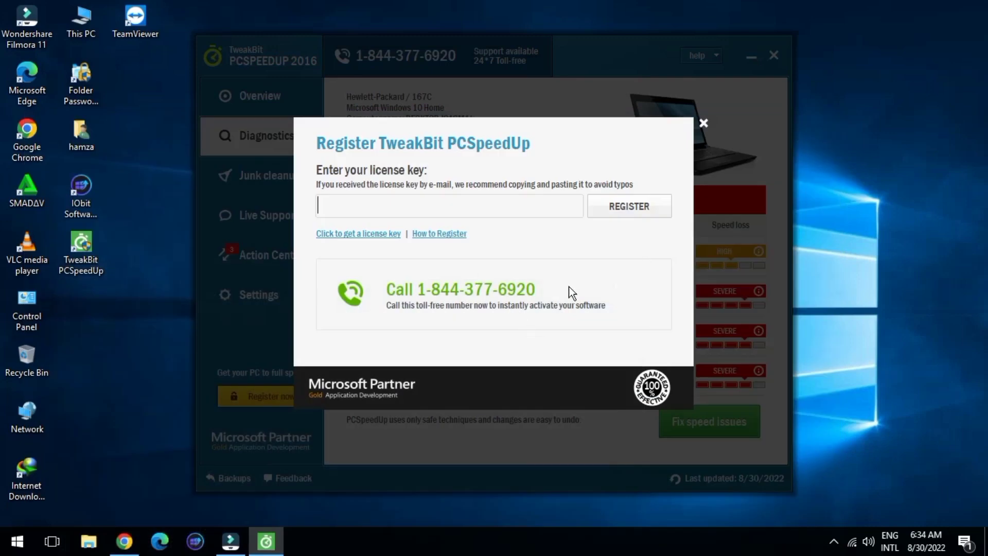
click(701, 127)
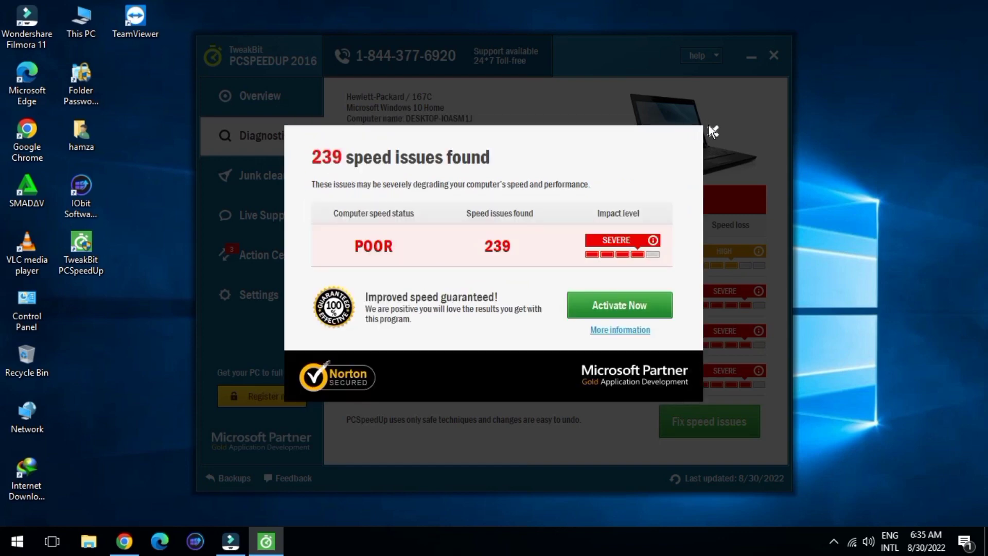
Dismiss the speed issues offer and scan all junk cleanup categories, ignoring the request to close Google Chrome.
click(713, 131)
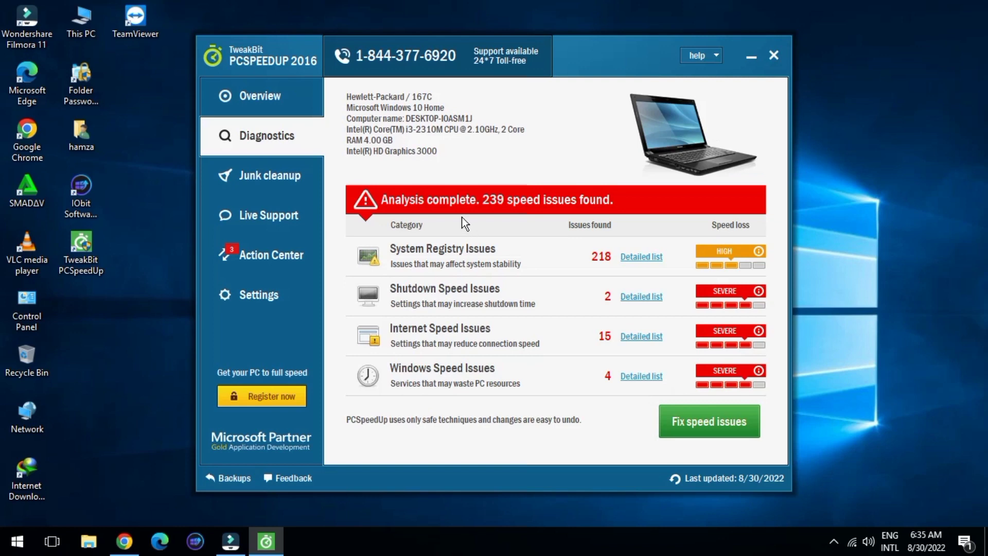
click(258, 186)
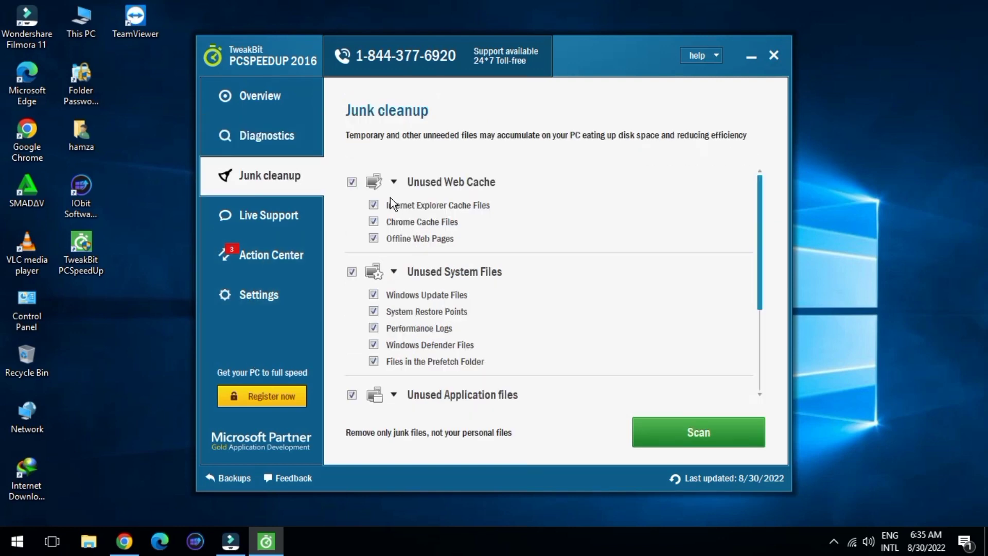
click(652, 425)
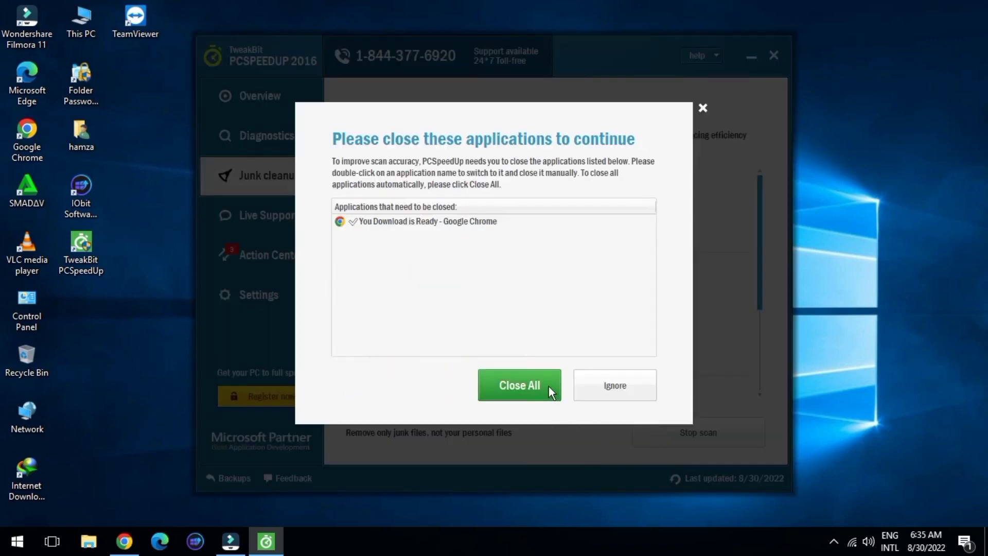
click(597, 394)
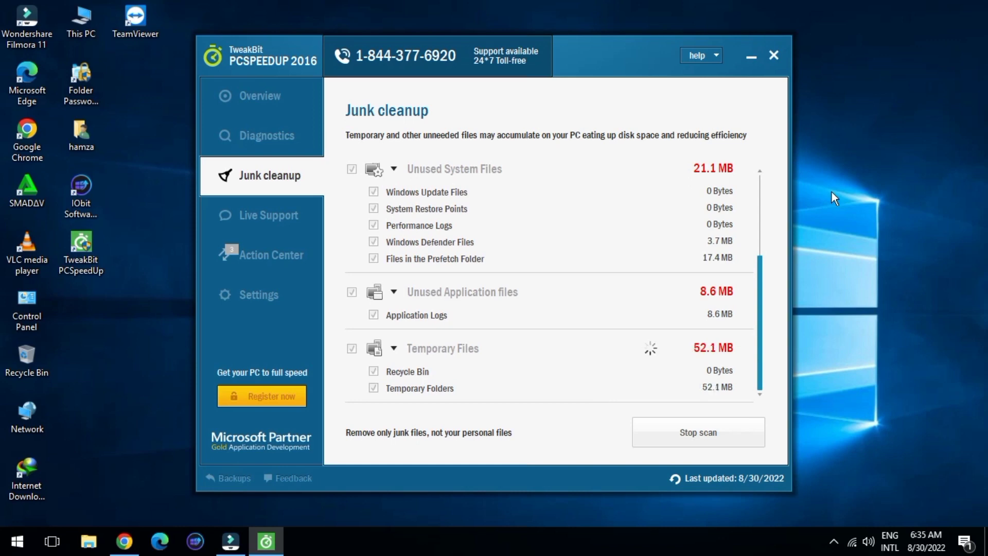
Refresh the desktop several times while the junk scan runs.
right_click(876, 155)
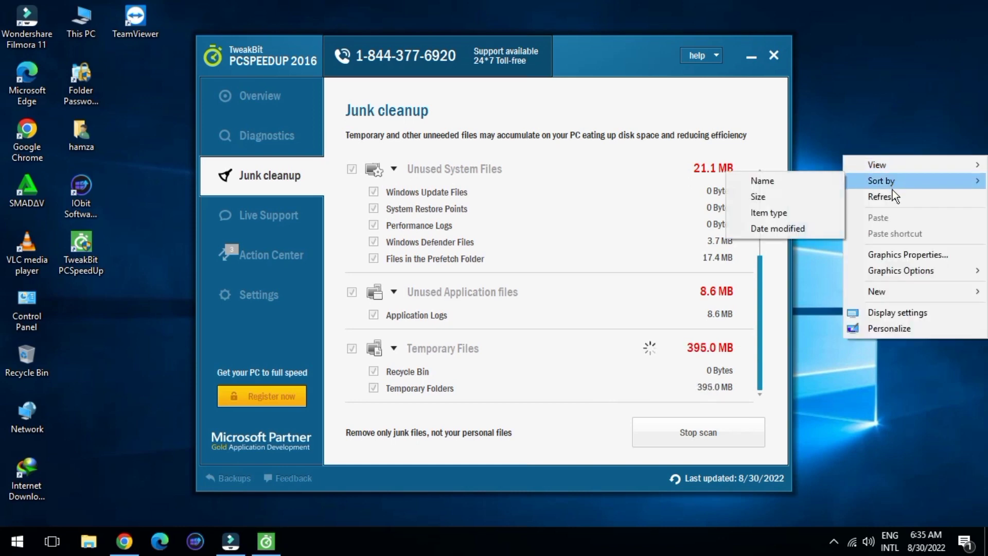
click(893, 199)
right_click(893, 200)
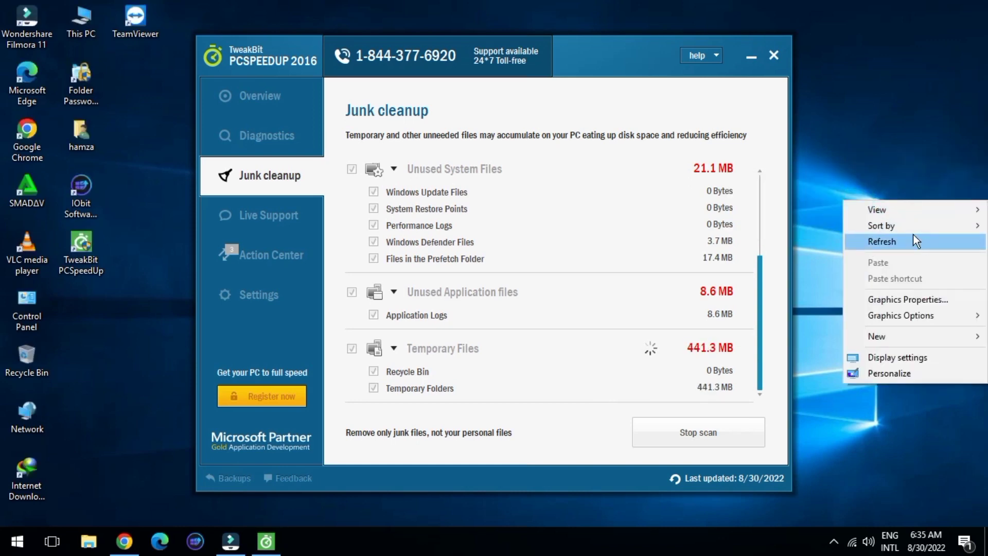
click(913, 235)
right_click(913, 234)
click(937, 281)
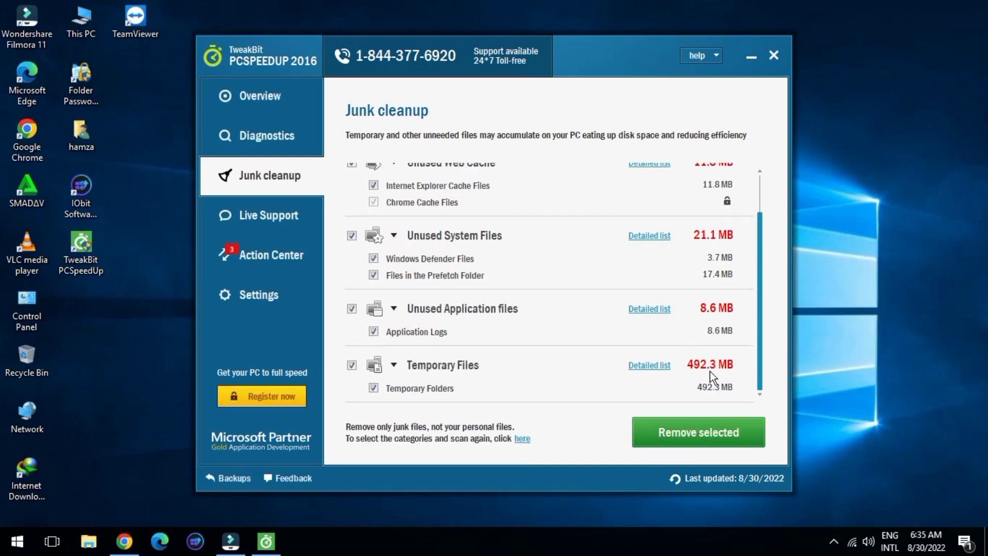
Try to remove the selected junk files without activating, and view the Live Support and Action Center pages.
click(718, 435)
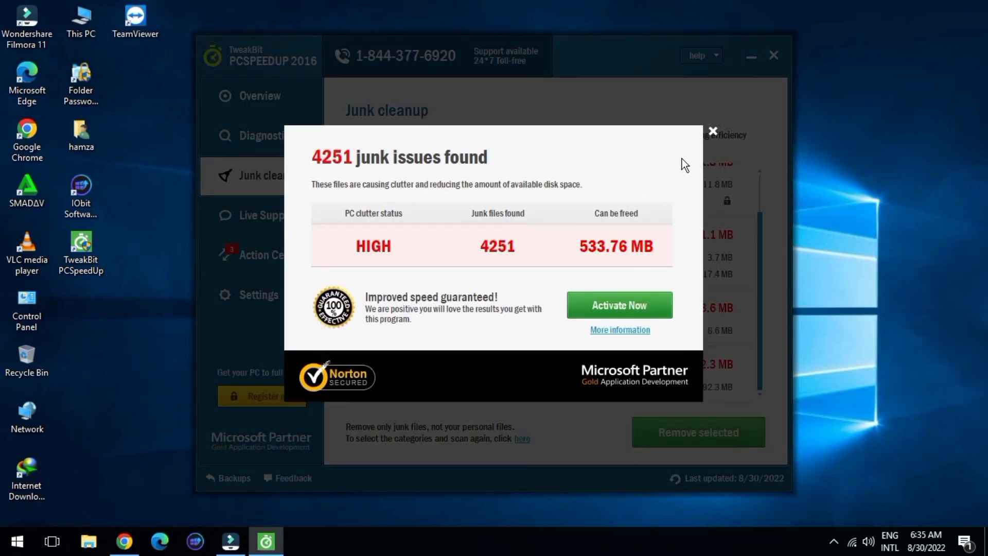
click(714, 131)
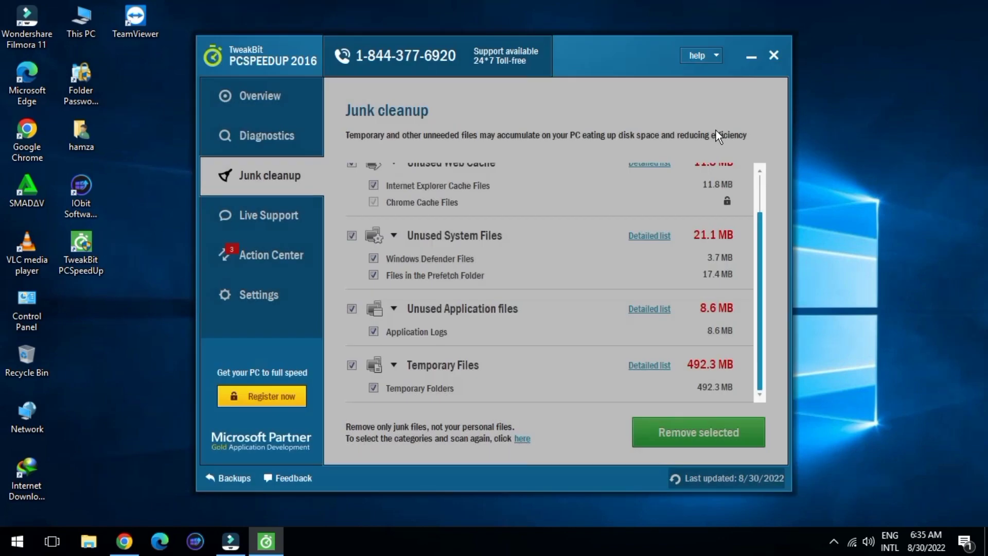
click(266, 214)
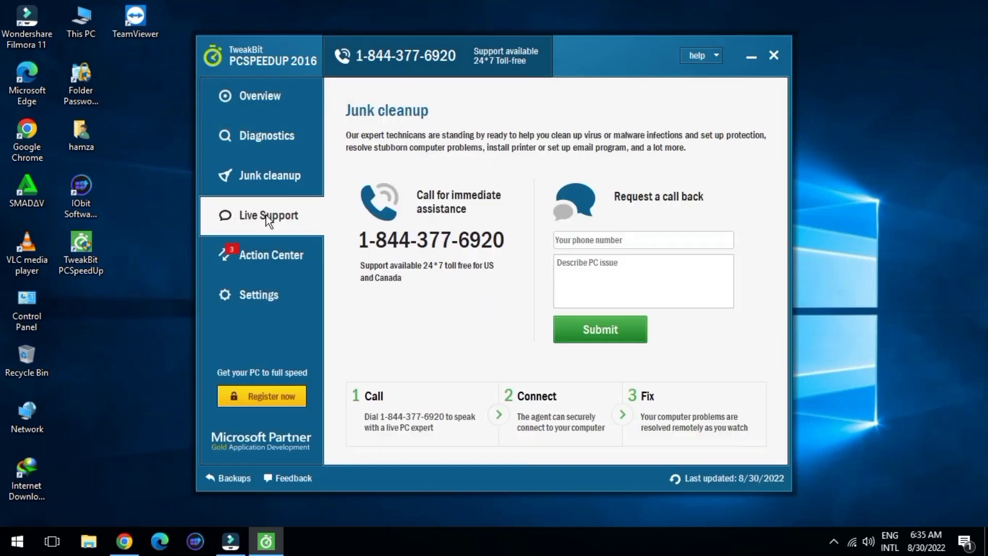
click(270, 269)
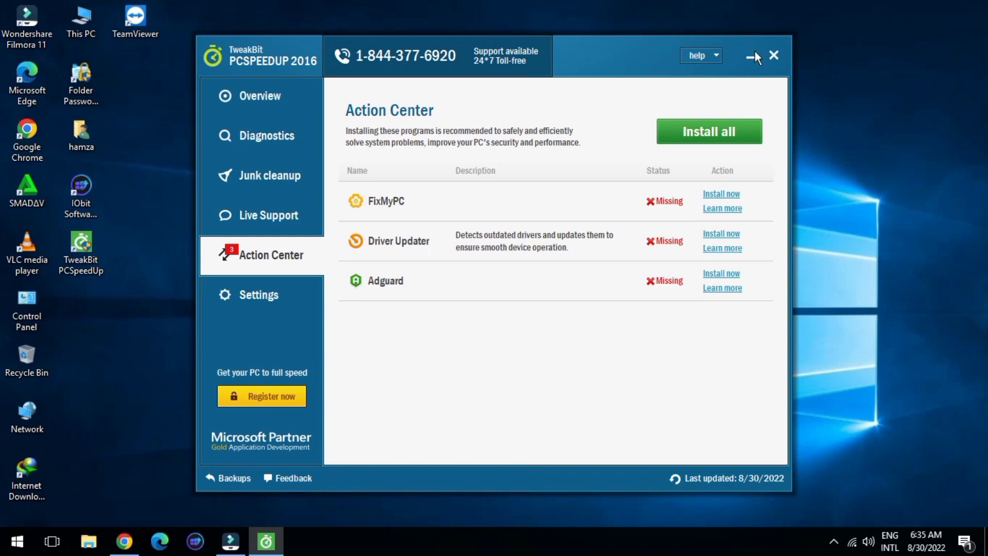
Minimize the PCSpeedUp window and refresh the desktop.
click(753, 65)
right_click(753, 66)
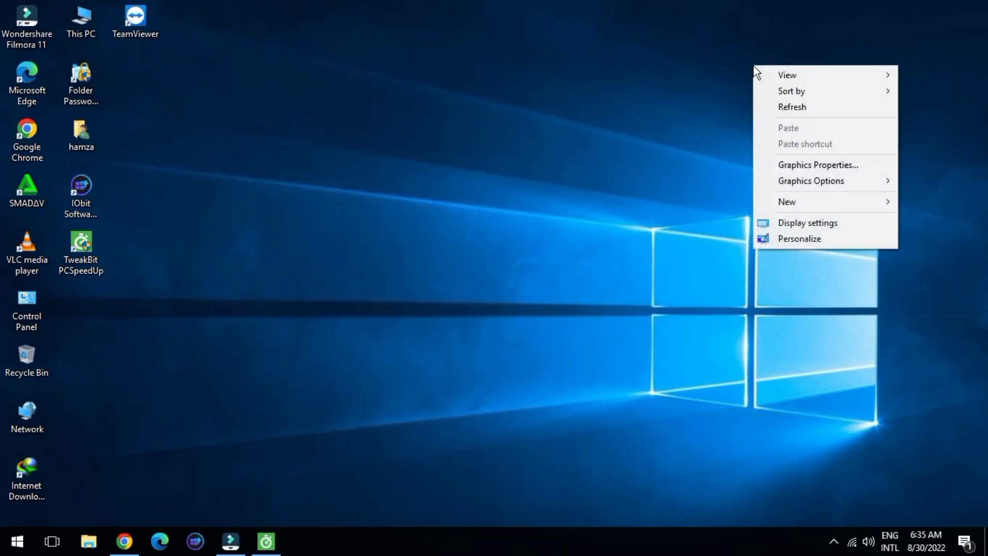
click(786, 103)
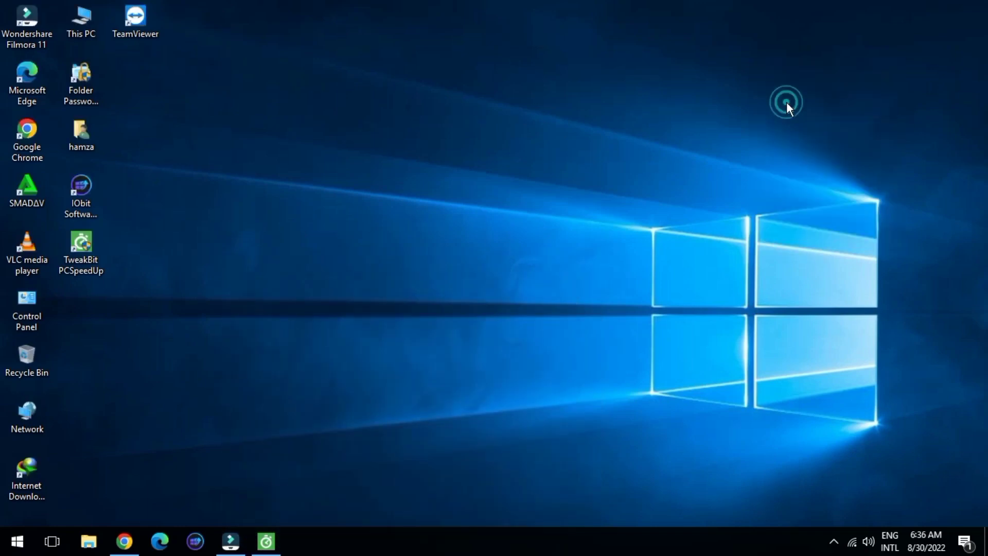